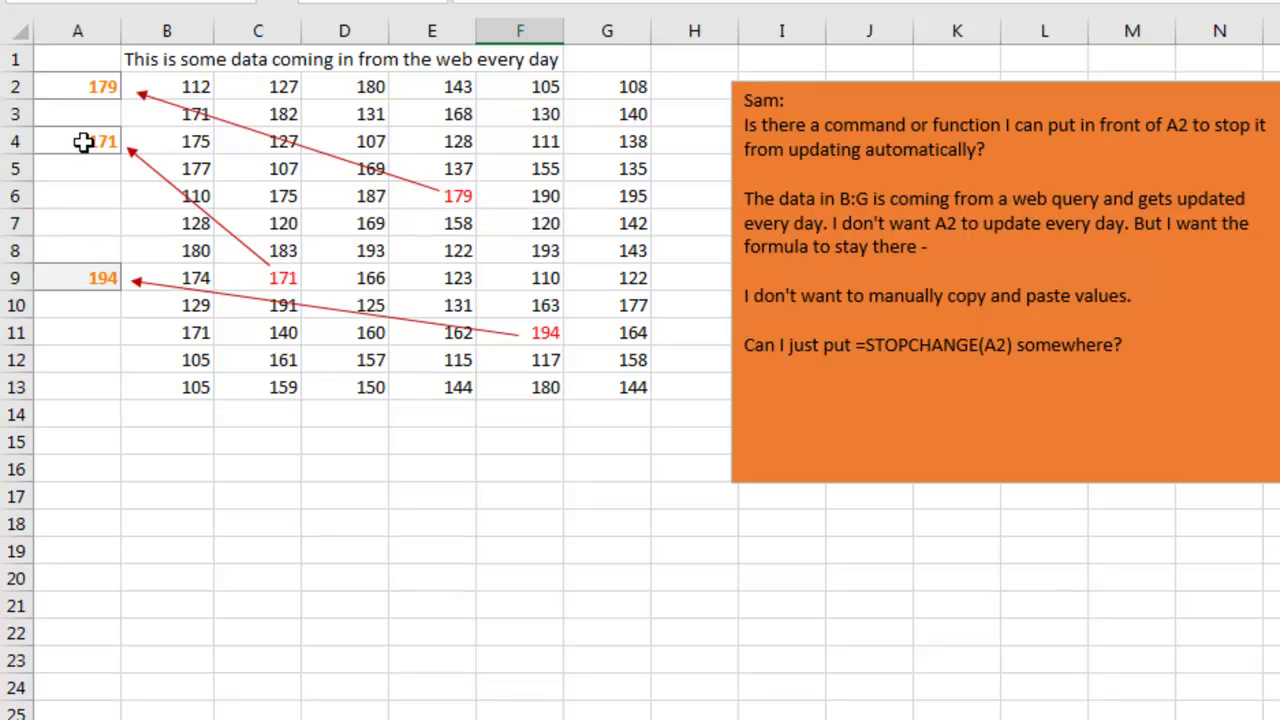
- Copy cell A2 and open its paste options
{"action": "left_click", "coordinate": [56, 86]}
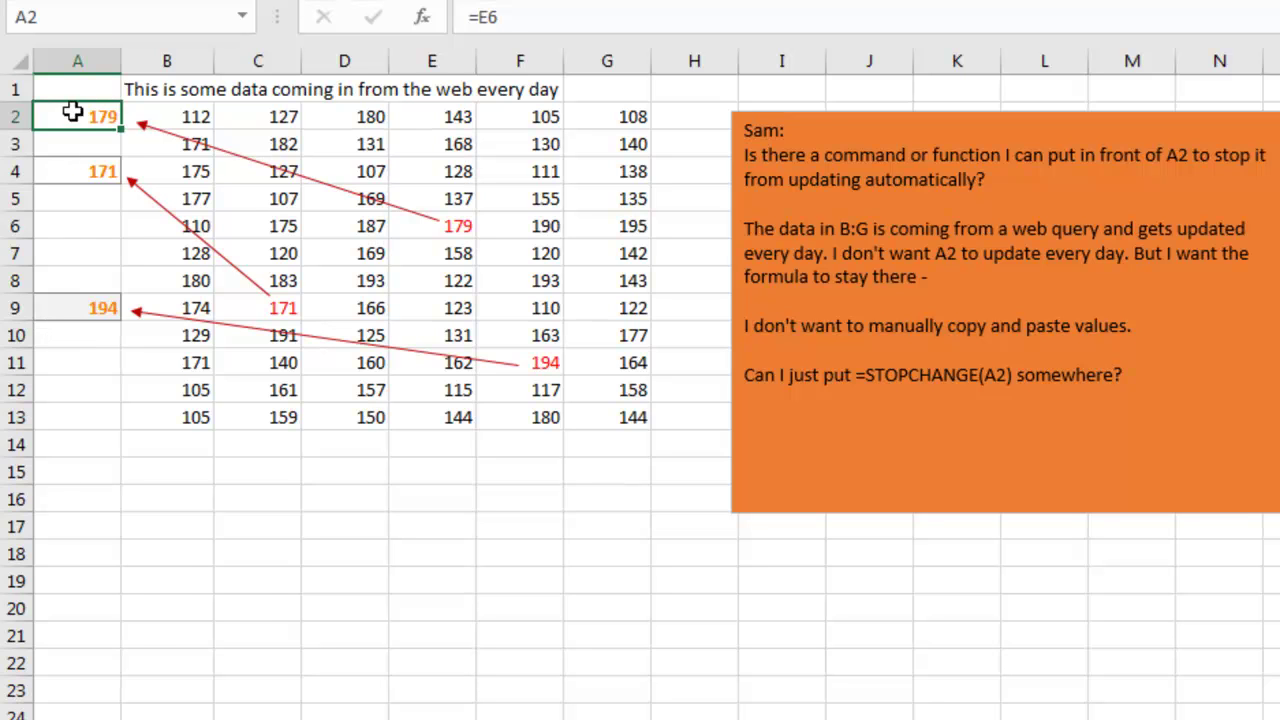
{"action": "right_click", "coordinate": [73, 112]}
{"action": "left_click", "coordinate": [100, 166]}
{"action": "right_click", "coordinate": [72, 116]}
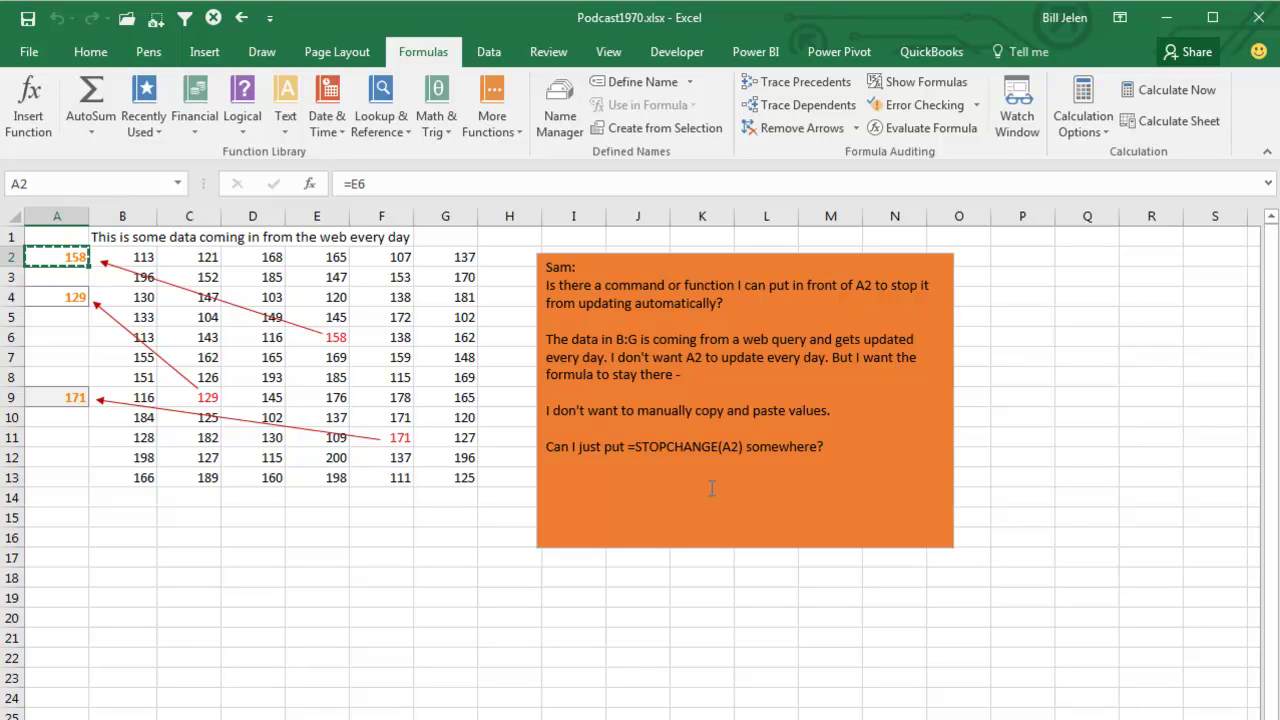
- View the available workbook calculation modes without choosing one
{"action": "left_click", "coordinate": [1078, 130]}
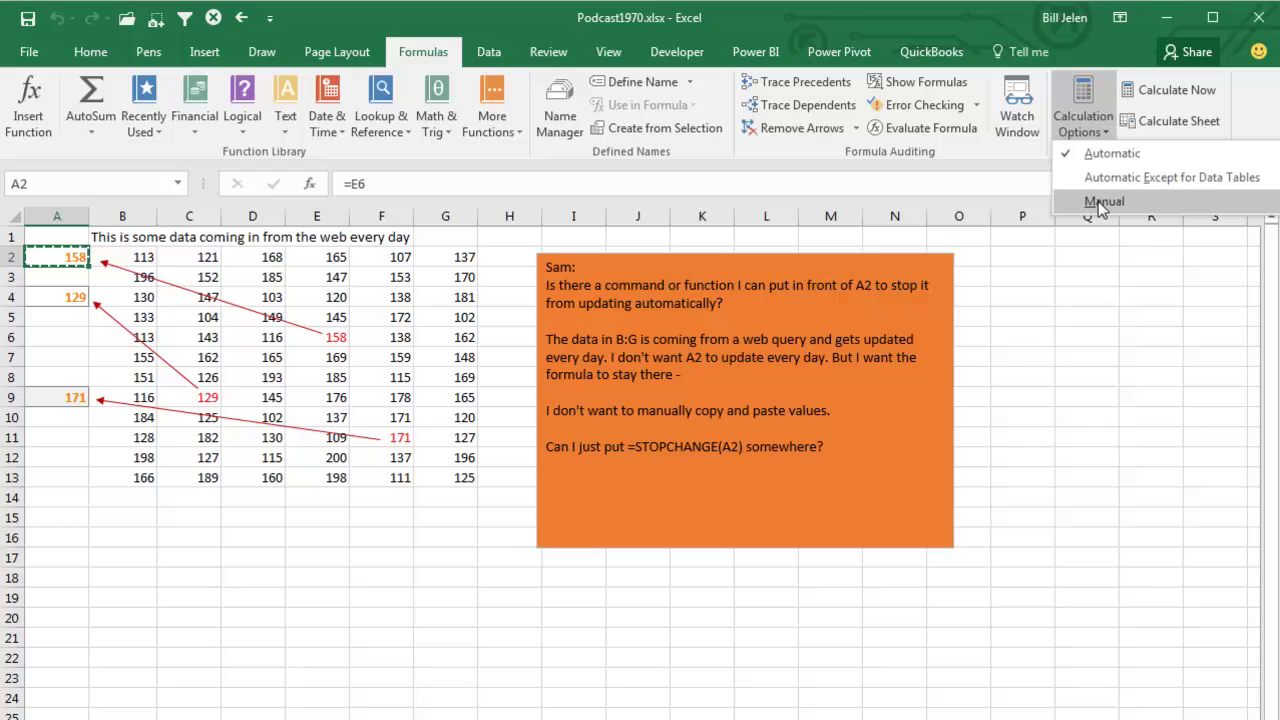
{"action": "left_click", "coordinate": [843, 28]}
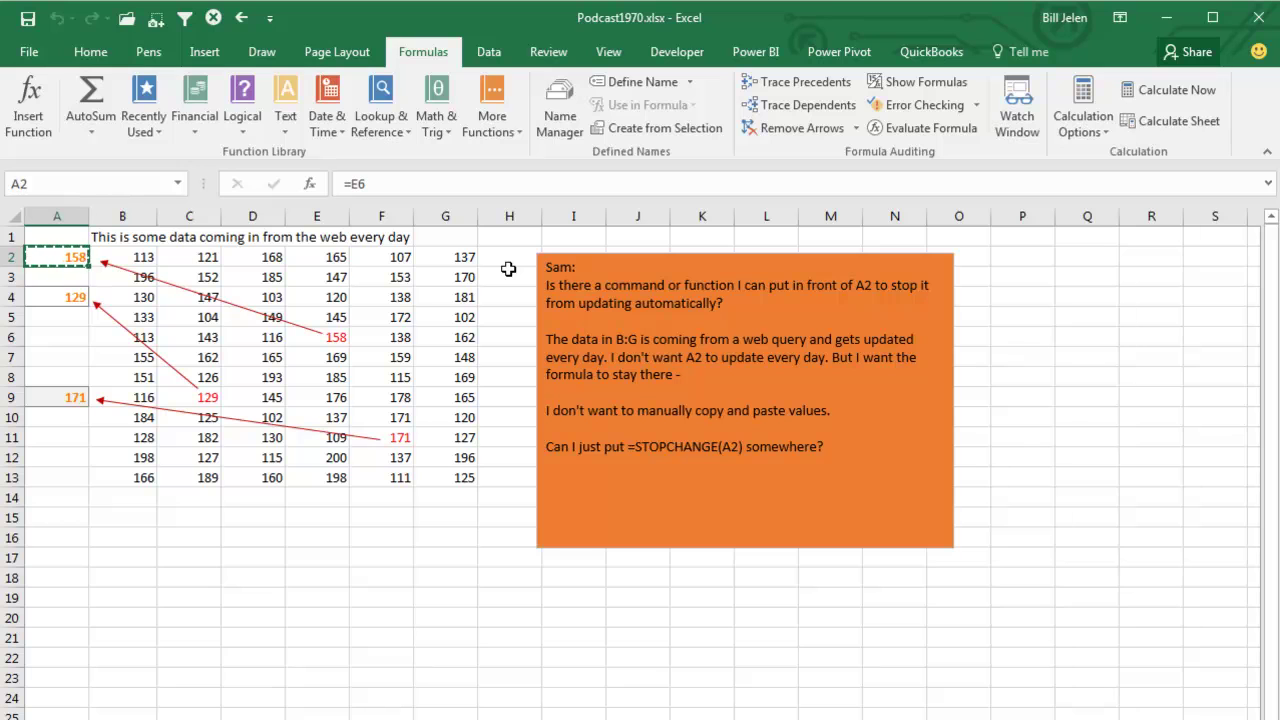
- Set the macro security in the Trust Center to "Disable all macros with notification"
{"action": "key", "text": "alt+t"}
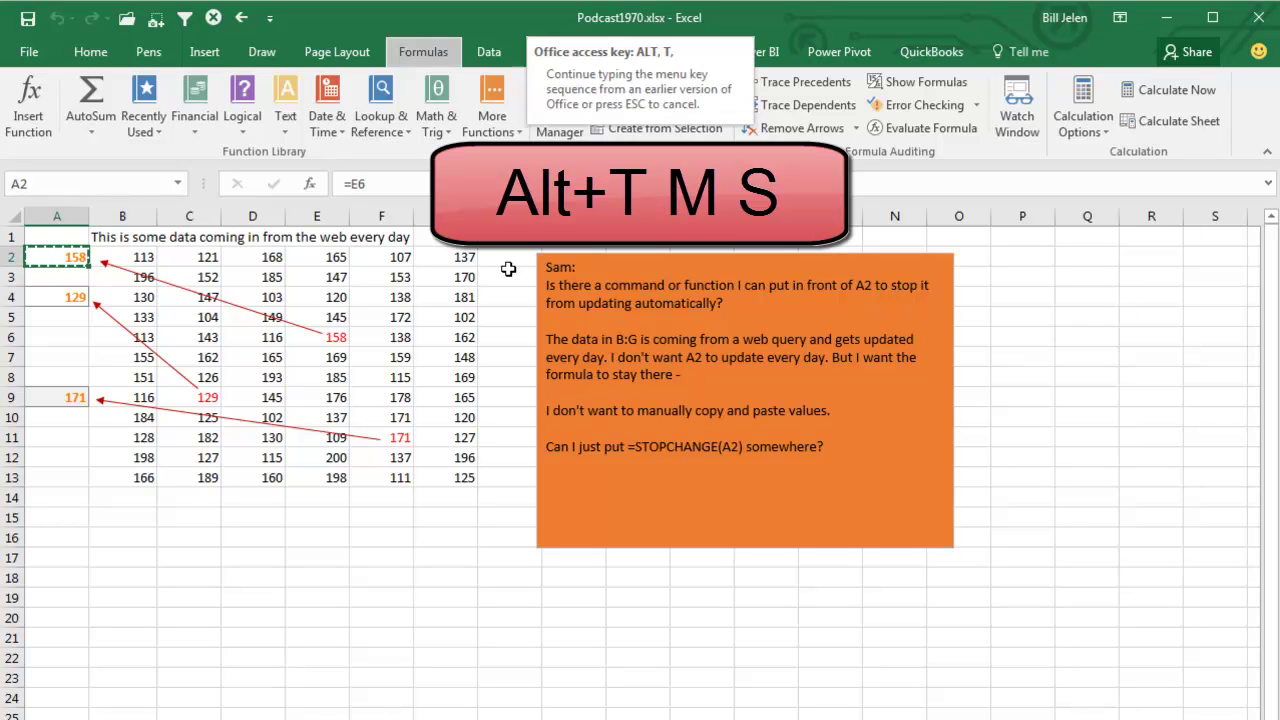
{"action": "key", "text": "m"}
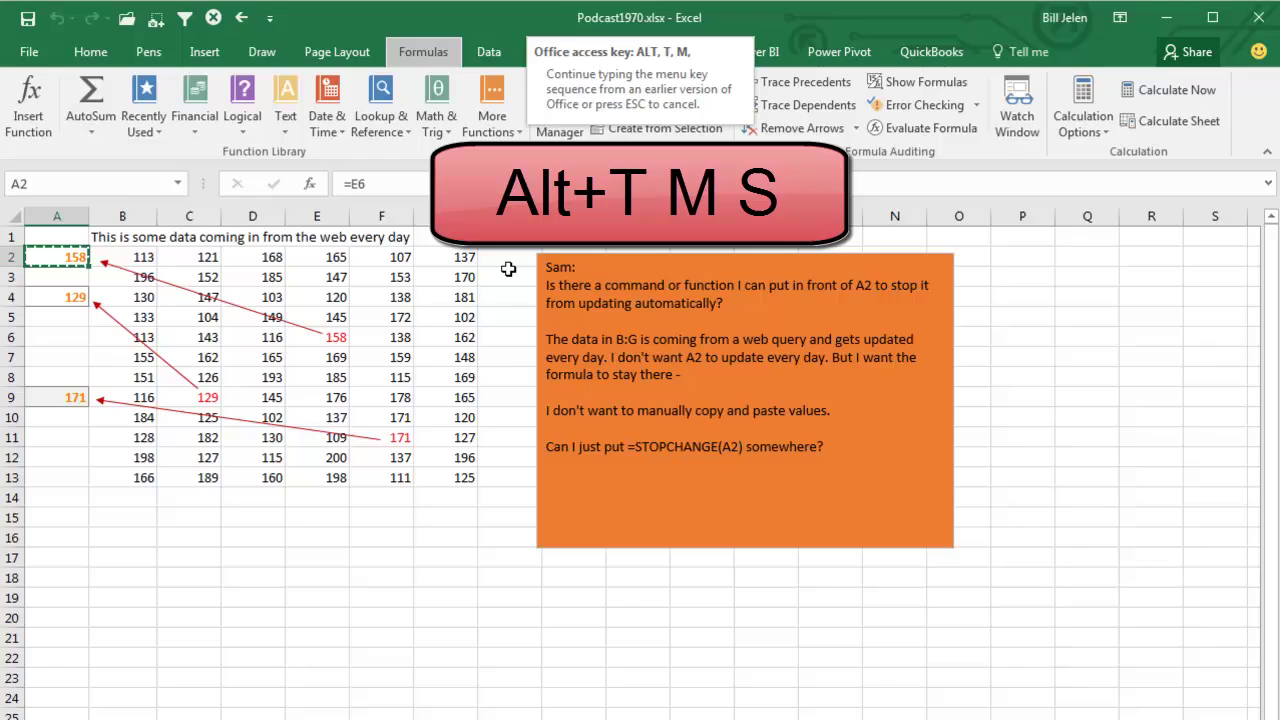
{"action": "key", "text": "s"}
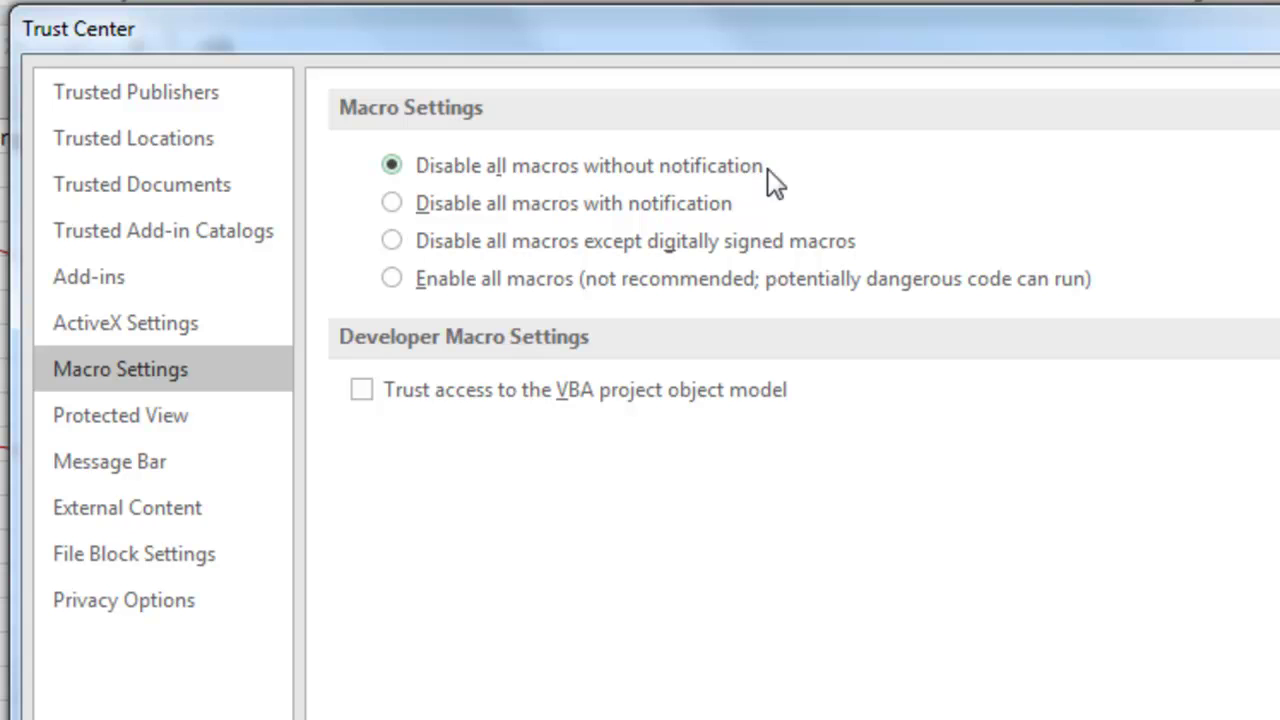
{"action": "left_click", "coordinate": [392, 204]}
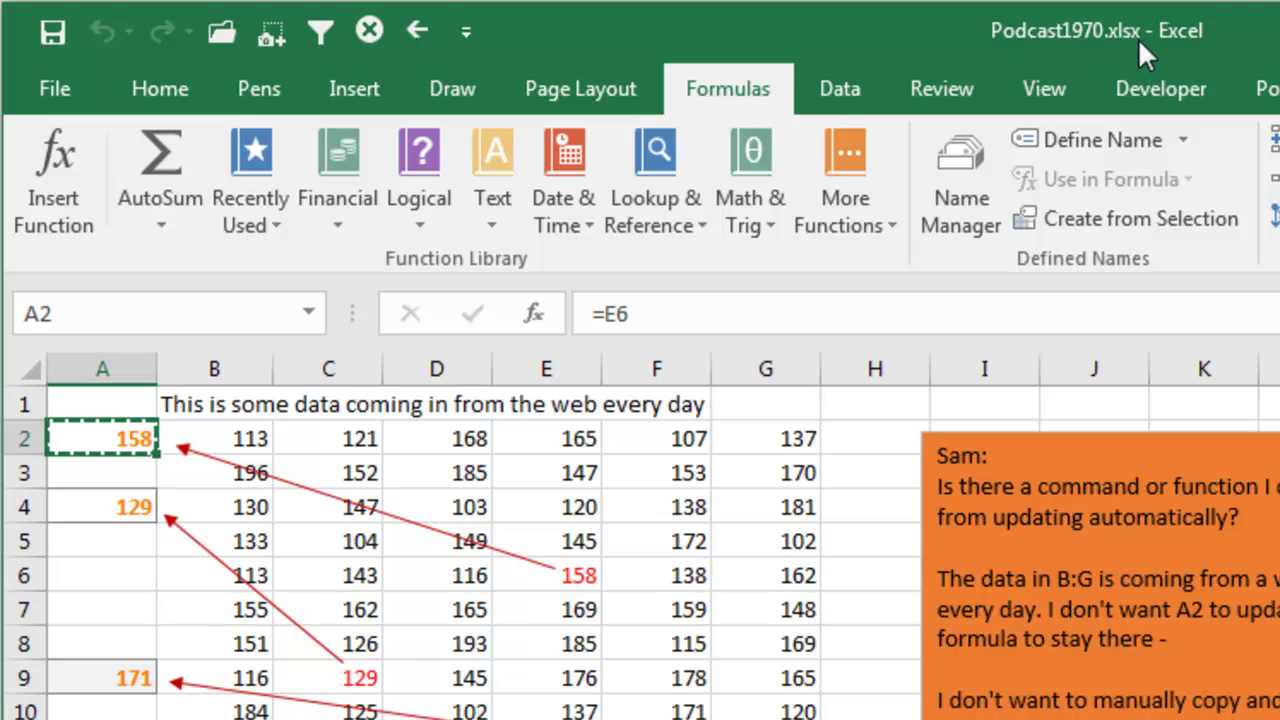
- Save the workbook Podcast1970 in C: > Zip102 as an Excel Macro-Enabled Workbook (*.xlsm)
{"action": "left_click", "coordinate": [70, 87]}
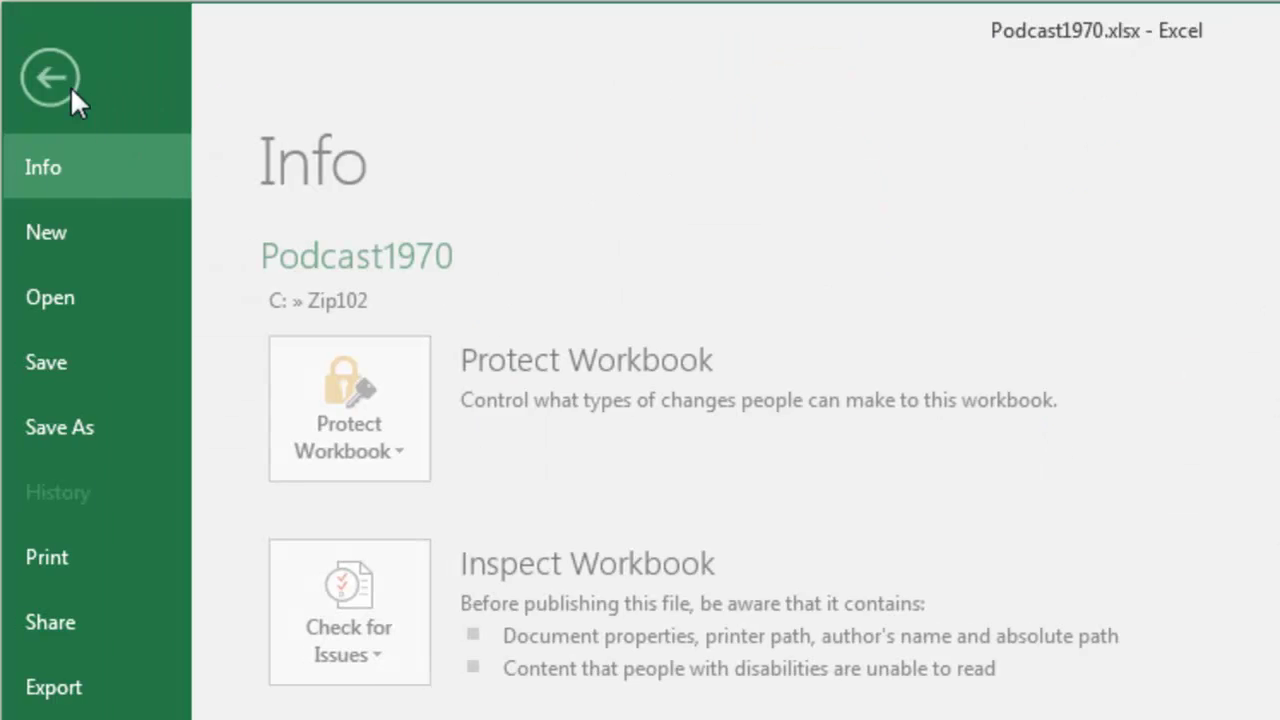
{"action": "left_click", "coordinate": [60, 428]}
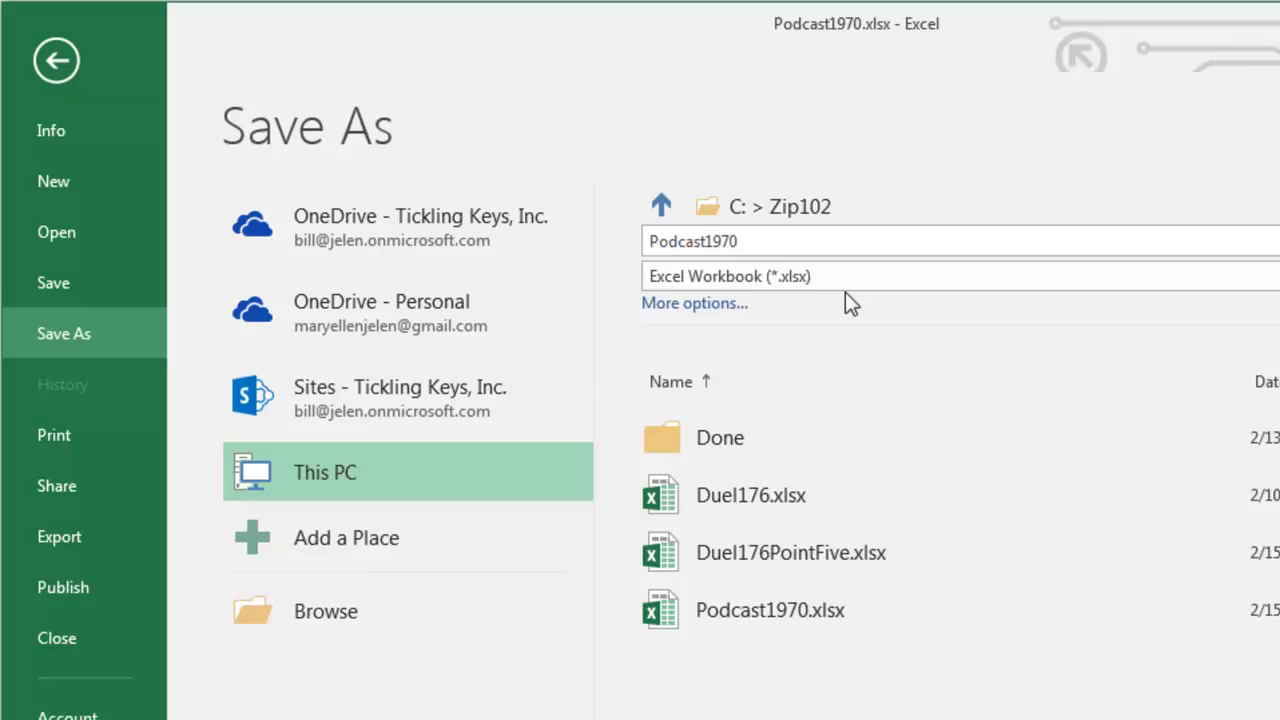
{"action": "left_click", "coordinate": [858, 278]}
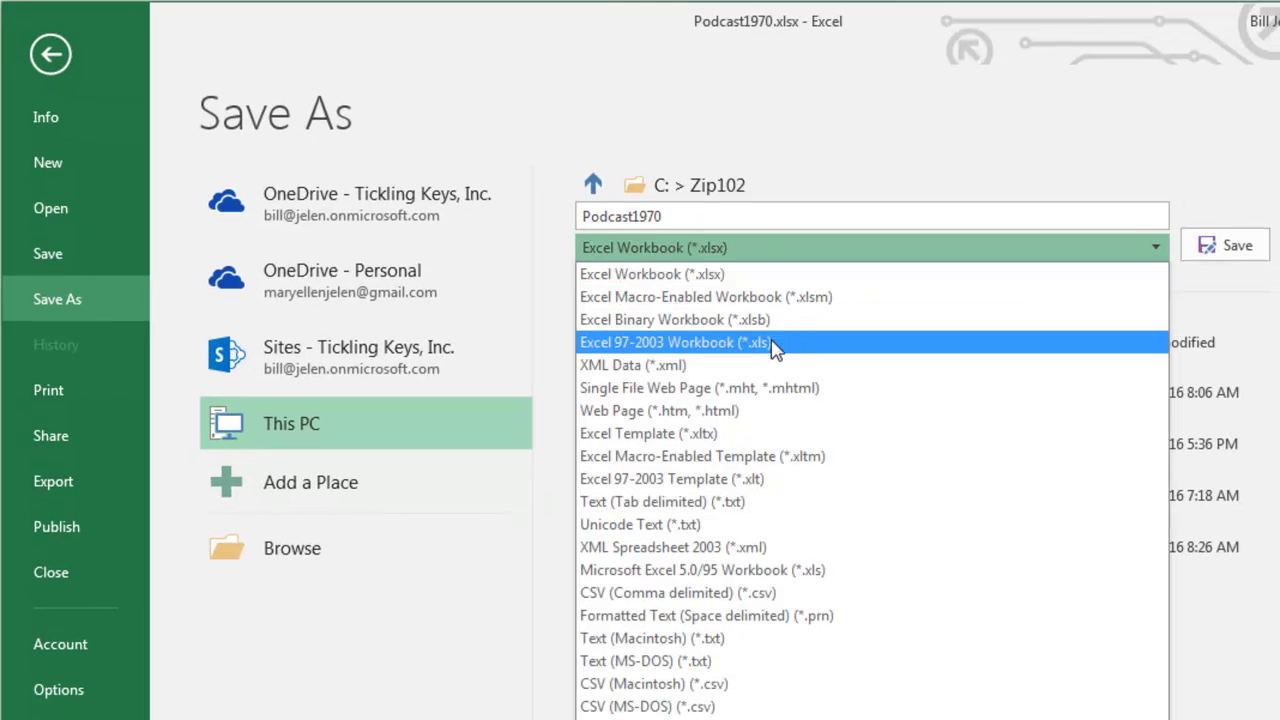
{"action": "left_click", "coordinate": [771, 297]}
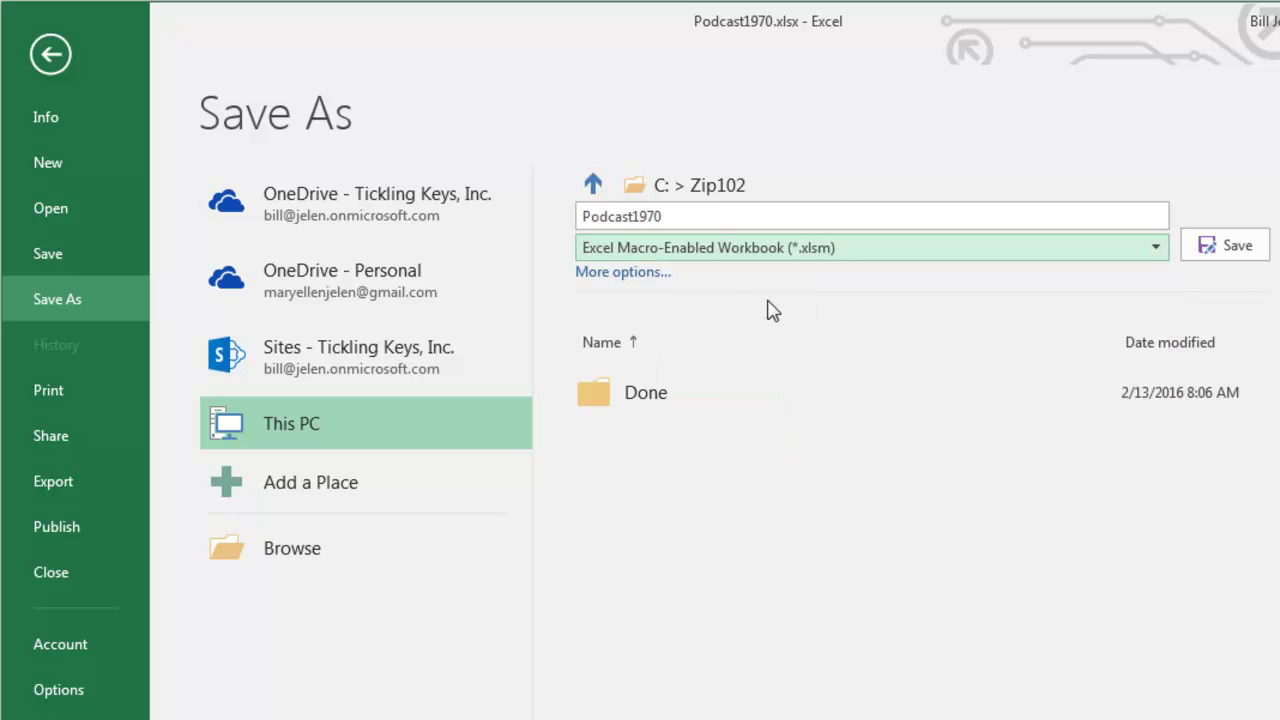
{"action": "left_click", "coordinate": [1234, 247]}
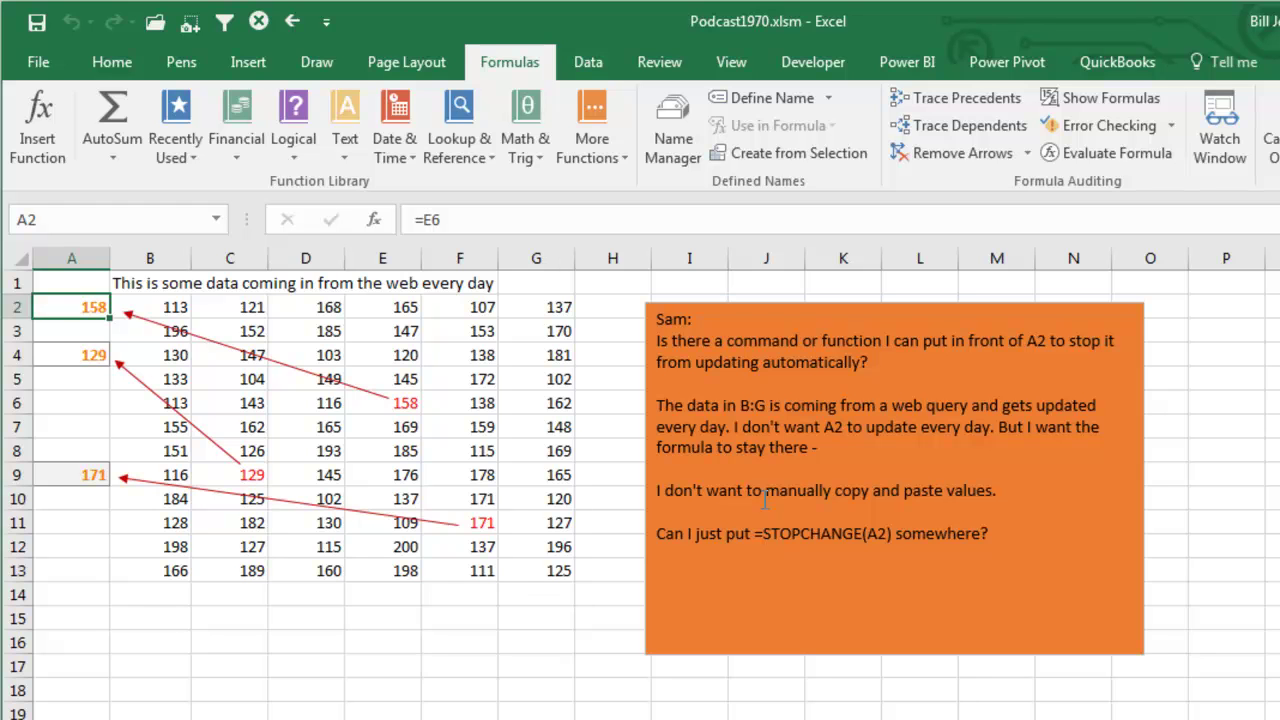
- Insert a module in the Visual Basic editor and write a StopCalculating macro that builds a NewFormula for each selected cell containing a formula
{"action": "left_click", "coordinate": [176, 303]}
{"action": "key", "text": "alt+F11"}
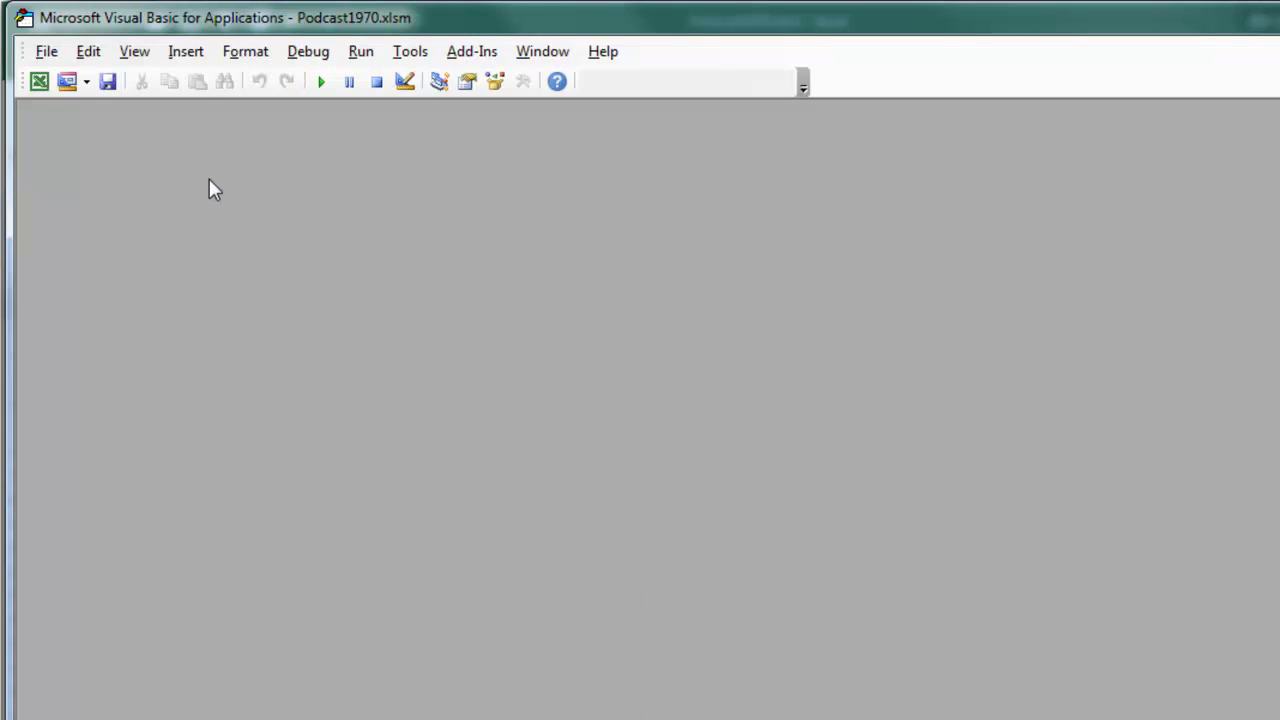
{"action": "left_click", "coordinate": [185, 52]}
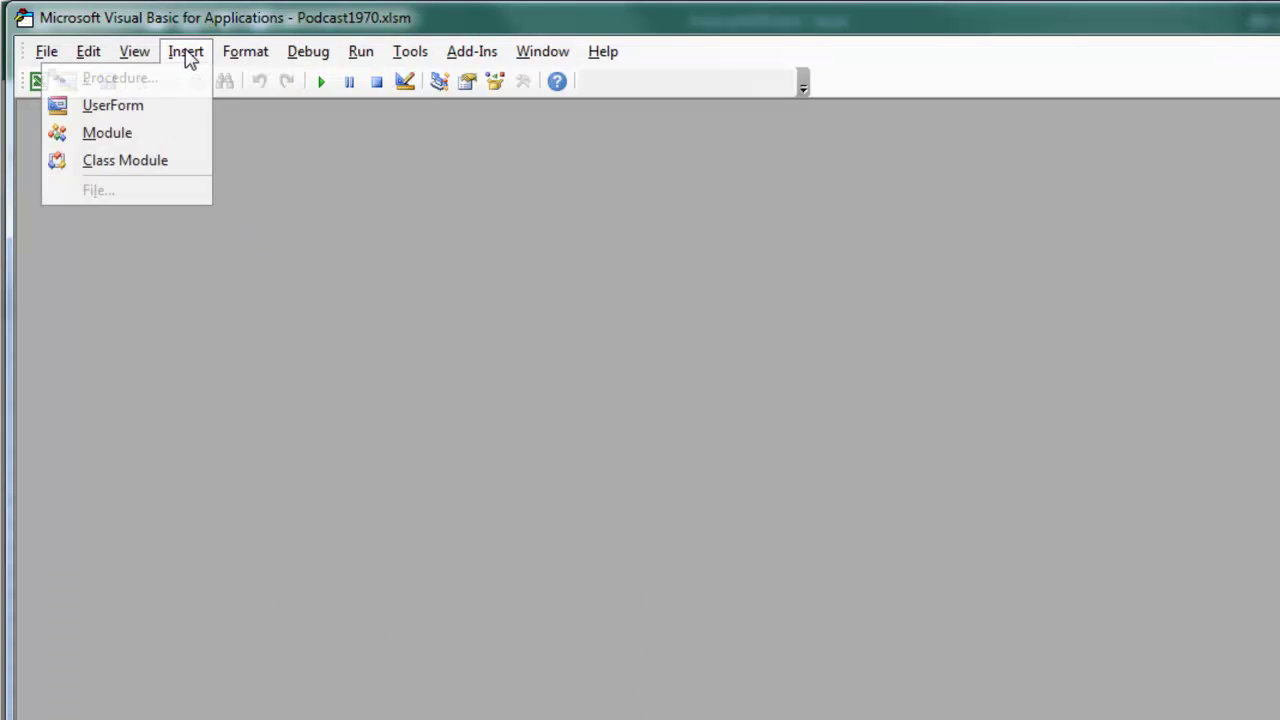
{"action": "left_click", "coordinate": [115, 131]}
{"action": "type", "text": "Sub StopCalculating()     For Each cell In Selection         If Left(cell.Formula, 1) = \"=\" Then             NewFormula = \"=\" & cell.Value & \"+N(\"\"\" & cell.Formula & \"\"\")\"             cell.Formula = NewFormula             cell.Interior.Color = 16764159 ' pink         End If     Next cell End Sub  Sub ResumeCalculating()     For Each cell In Selection         OldFormula = cell.Formula         WhereFound = InStr(1, OldFormula, \"+N(\")         If WhereFound > 0 Then             StartAt = WhereFound + 4             EndAt = Len(OldFormula) - 2             LengthToGet = EndAt - StartAt + 1             NewFormula = Mid(OldFormula, StartAt, LengthToGet)             cell.Formula = NewFormula             cell.Interior.Color = 16777215 ' no fill         End If     Next cell  End Sub"}
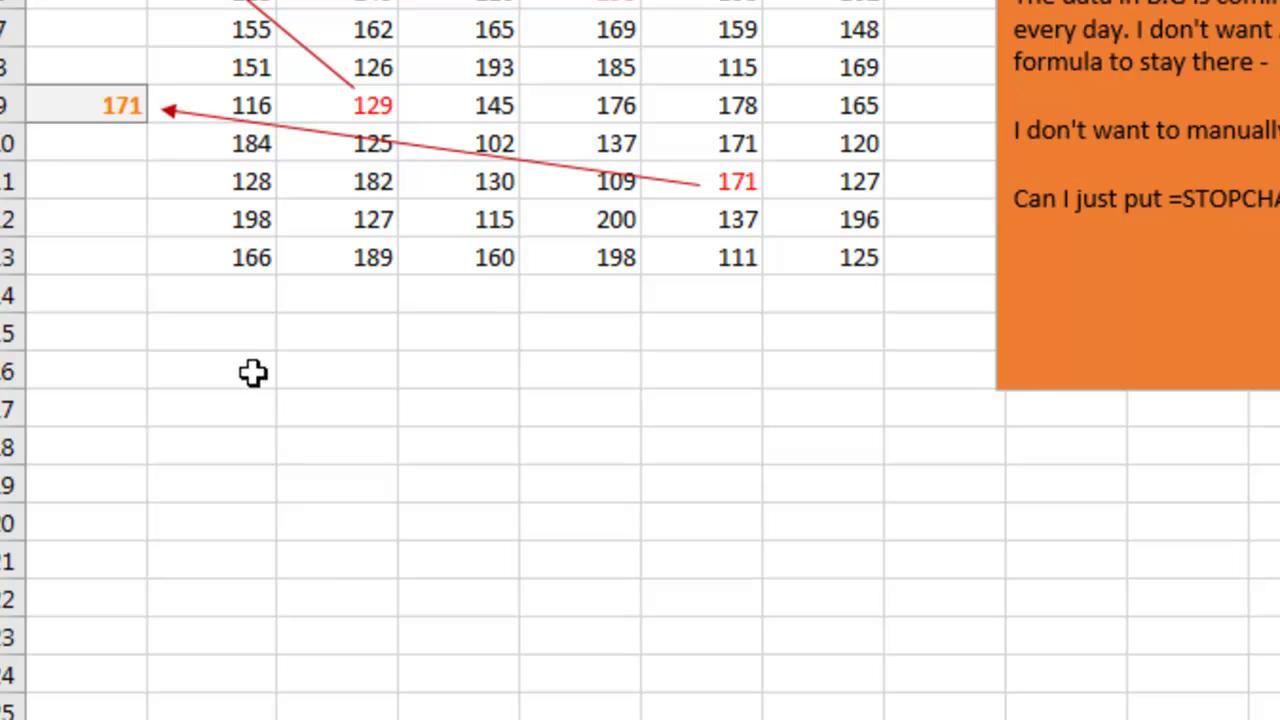
- Enter the test values 1, 17, Apple, the current date and False in cells B15 to B19
{"action": "left_click", "coordinate": [240, 342]}
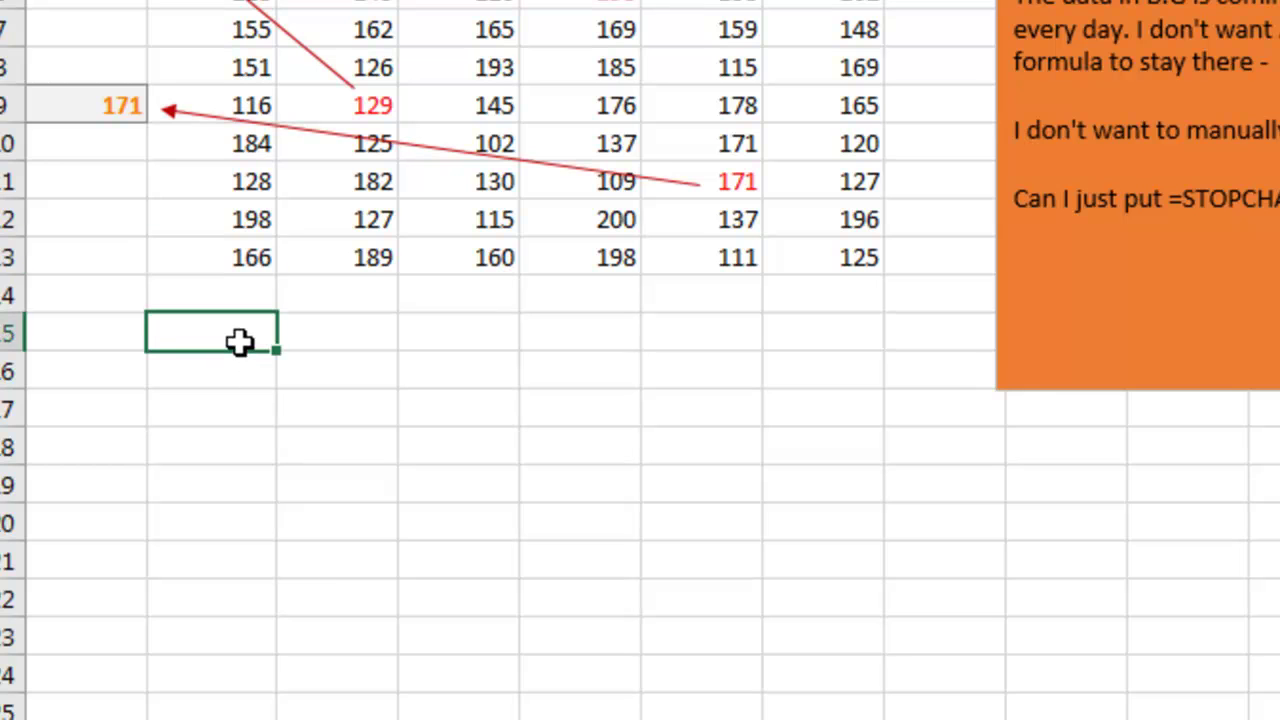
{"action": "type", "text": "1"}
{"action": "key", "text": "Return"}
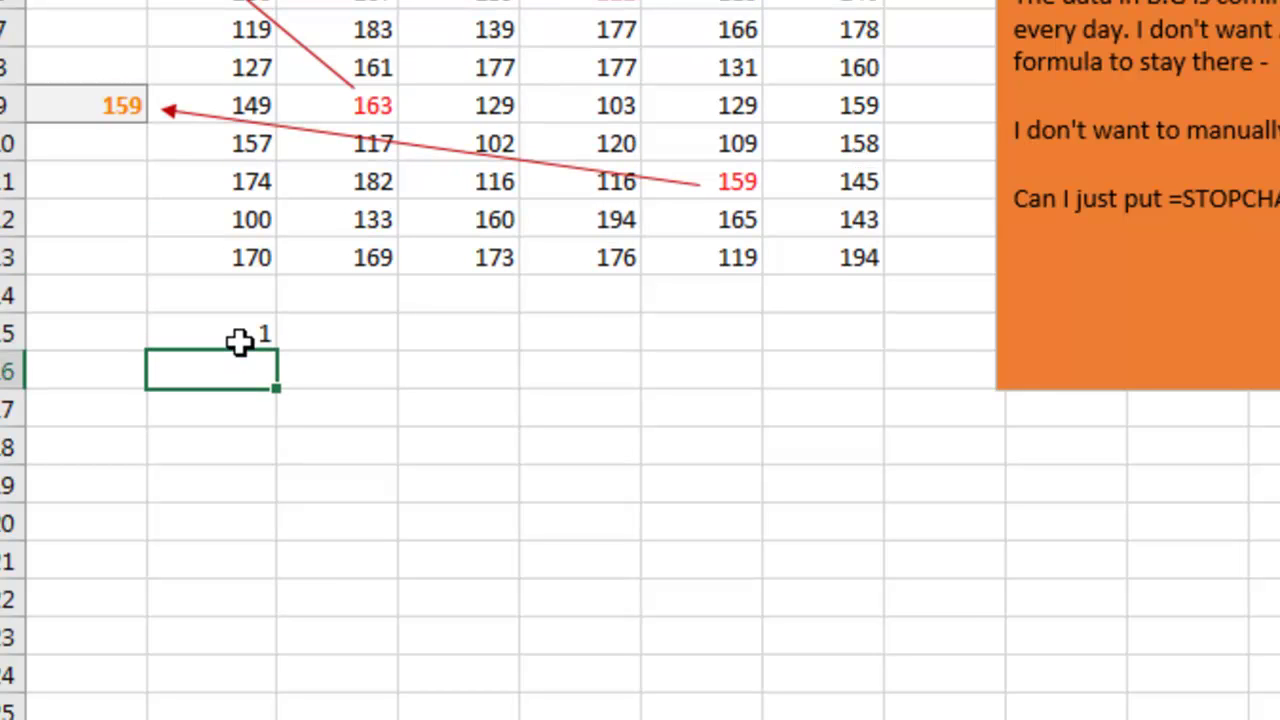
{"action": "type", "text": "17"}
{"action": "key", "text": "Return"}
{"action": "type", "text": "Apple"}
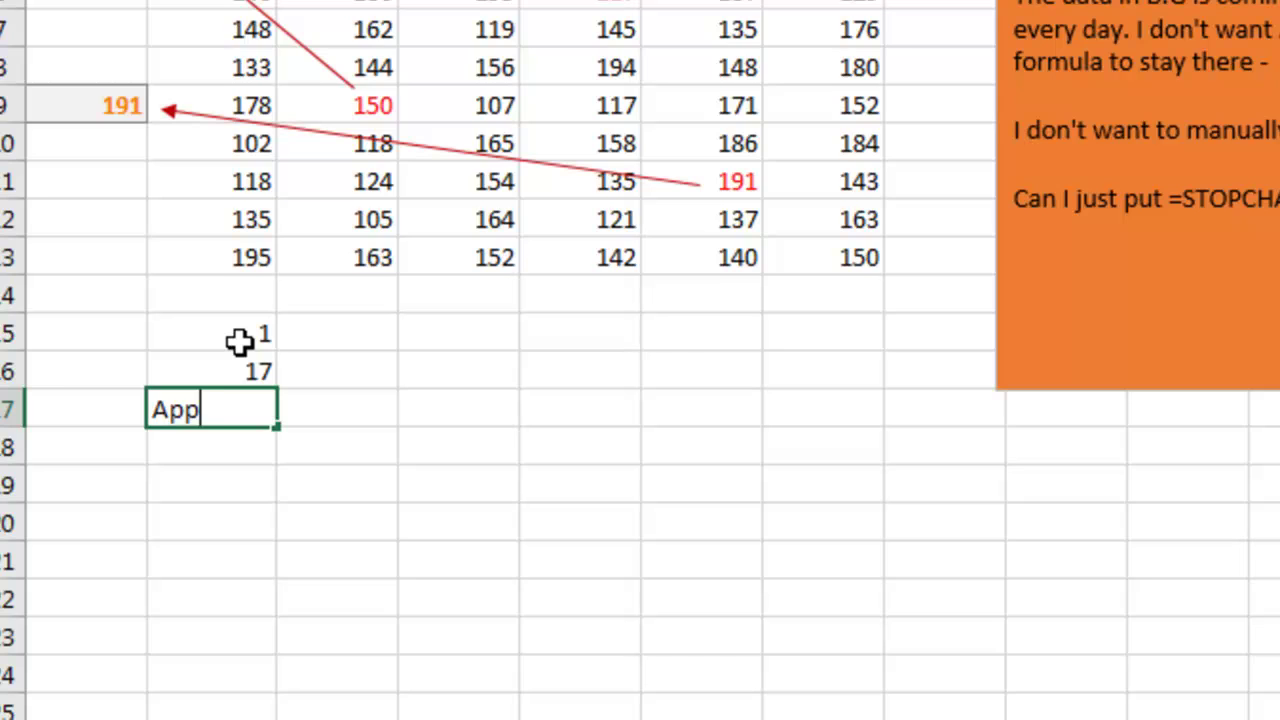
{"action": "key", "text": "Return"}
{"action": "key", "text": "ctrl+semicolon"}
{"action": "key", "text": "Return"}
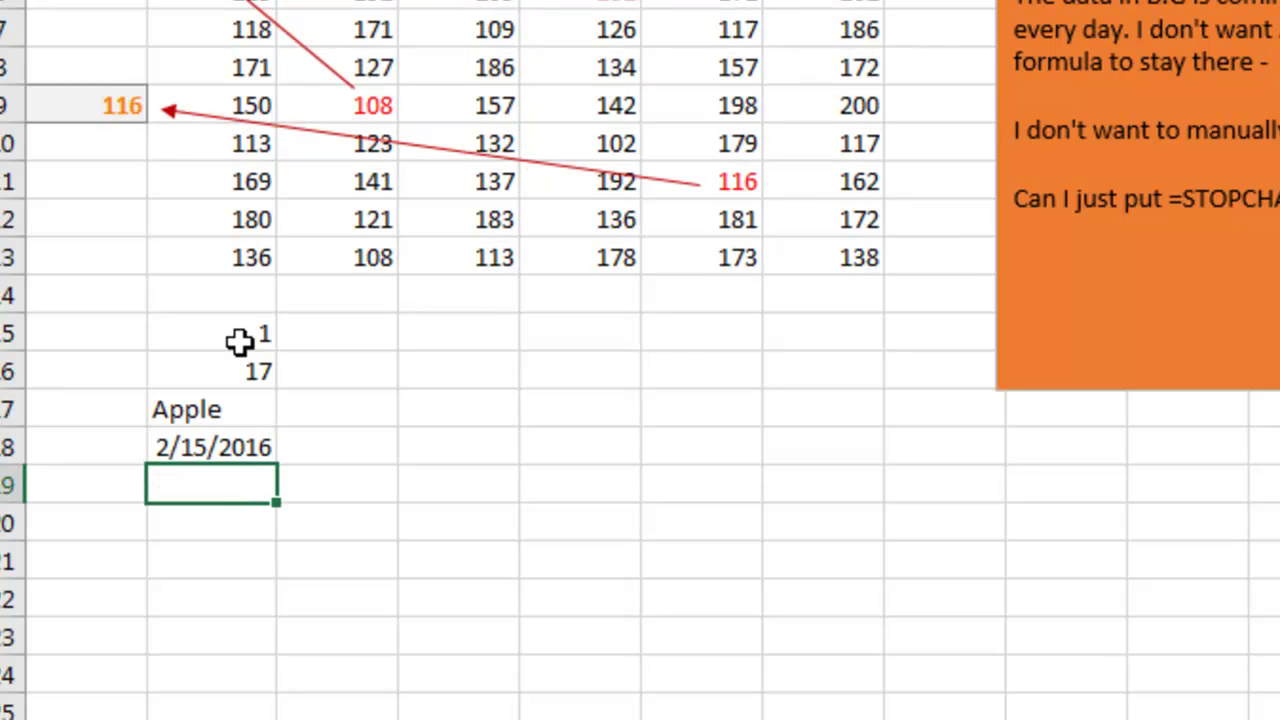
{"action": "type", "text": "False"}
{"action": "key", "text": "Return"}
- Enter the formula =N(B15) in cell C15, beside the first test value
{"action": "key", "text": "Up"}
{"action": "key", "text": "Up"}
{"action": "key", "text": "Up"}
{"action": "key", "text": "Up"}
{"action": "key", "text": "Up"}
{"action": "key", "text": "Right"}
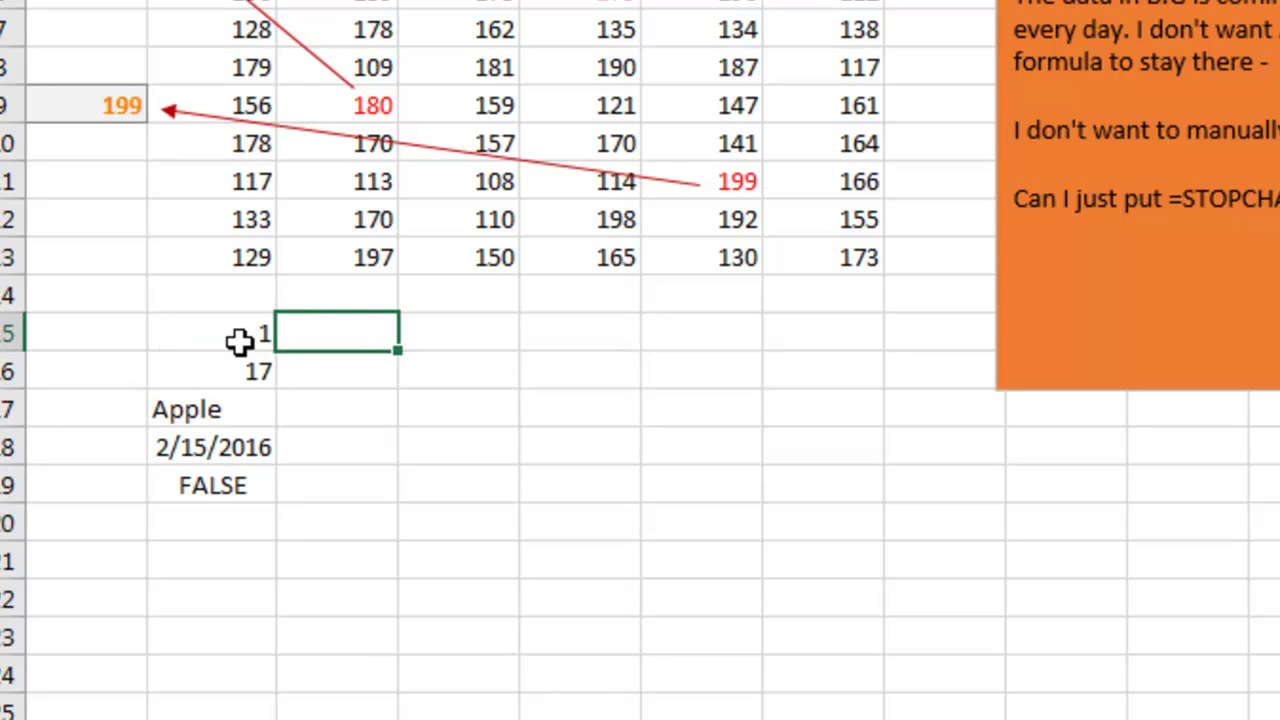
{"action": "type", "text": "=N("}
{"action": "key", "text": "Left"}
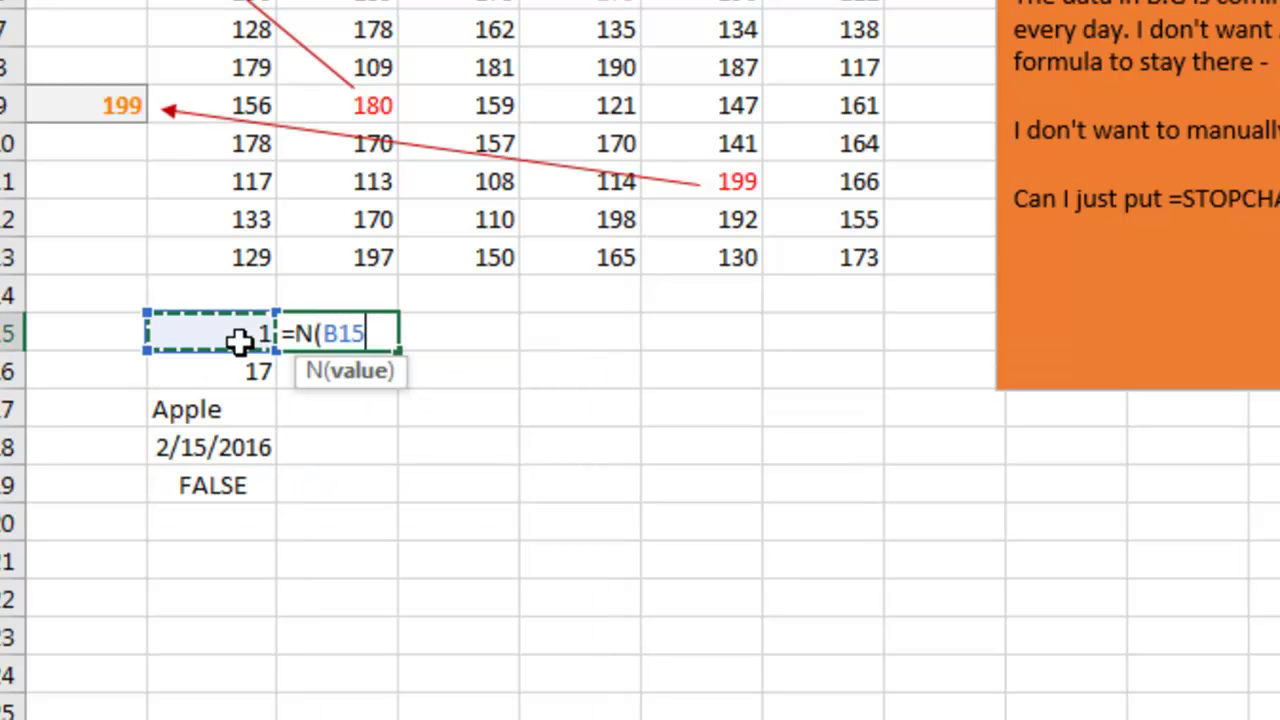
{"action": "type", "text": ")"}
{"action": "key", "text": "Return"}
{"action": "key", "text": "Up"}
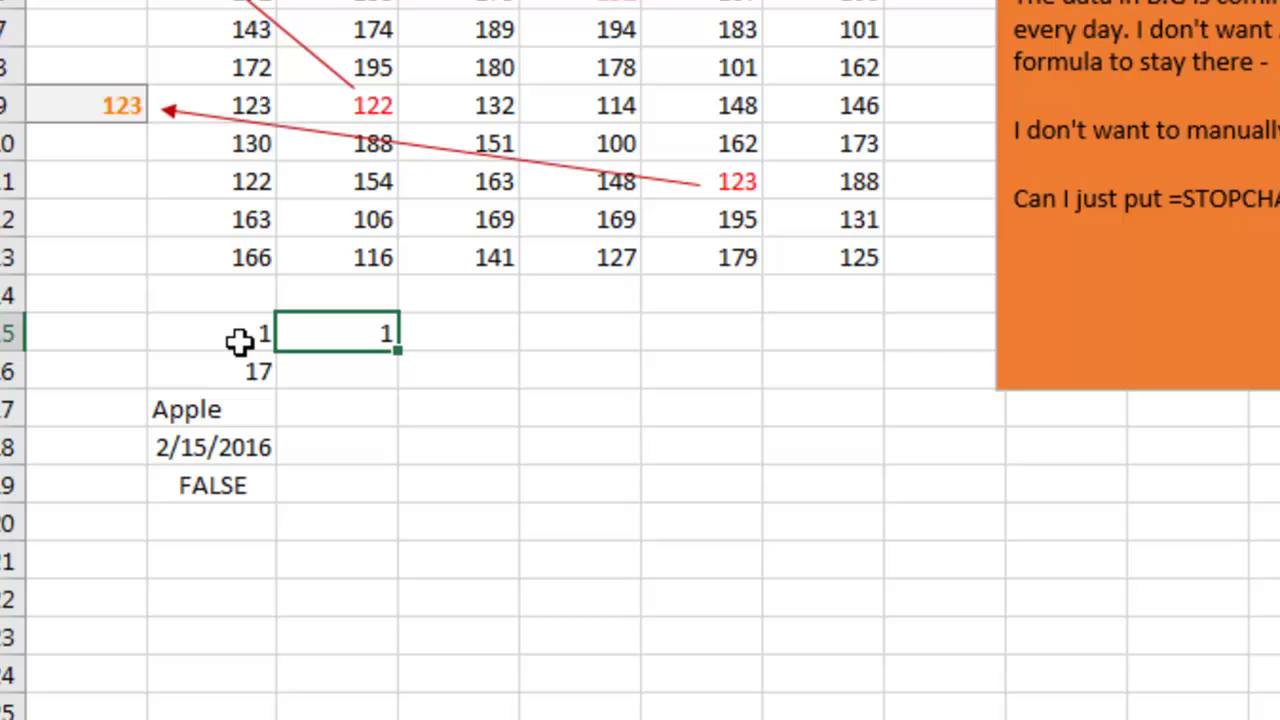
- Copy the N formula from C15 down to cells C16 through C19
{"action": "key", "text": "ctrl+c"}
{"action": "key", "text": "Down"}
{"action": "key", "text": "ctrl+v"}
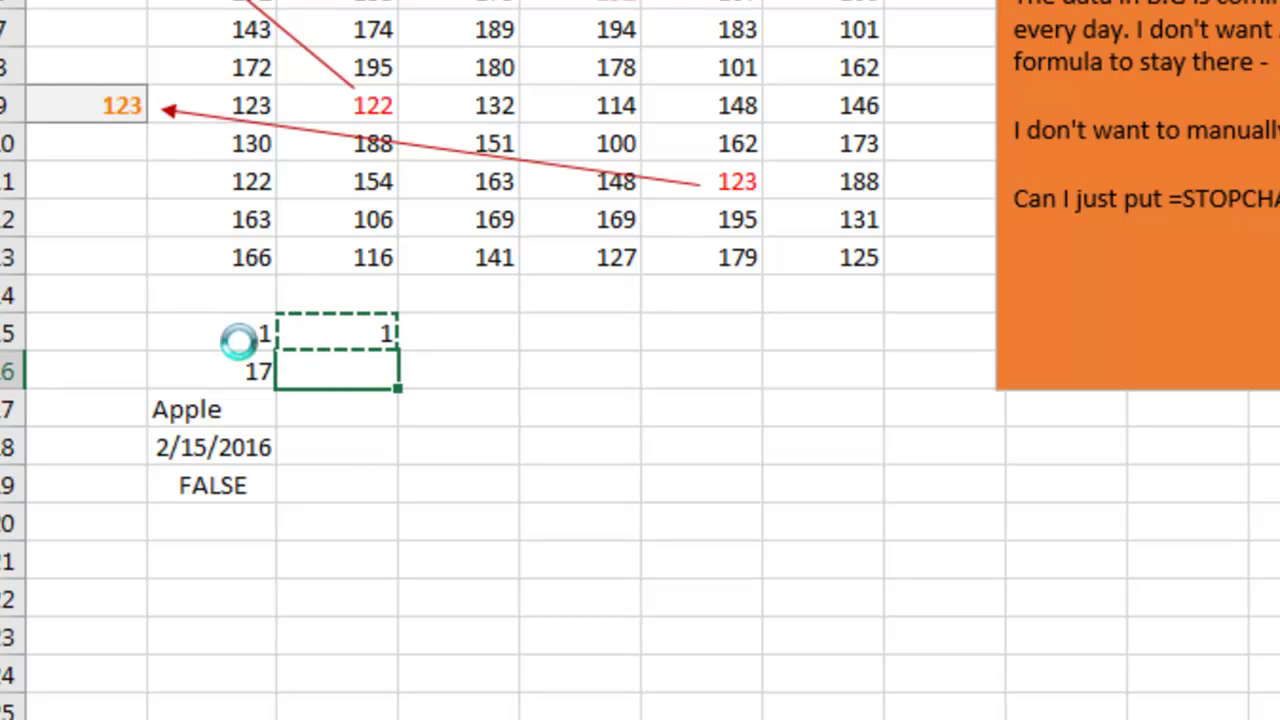
{"action": "key", "text": "Down"}
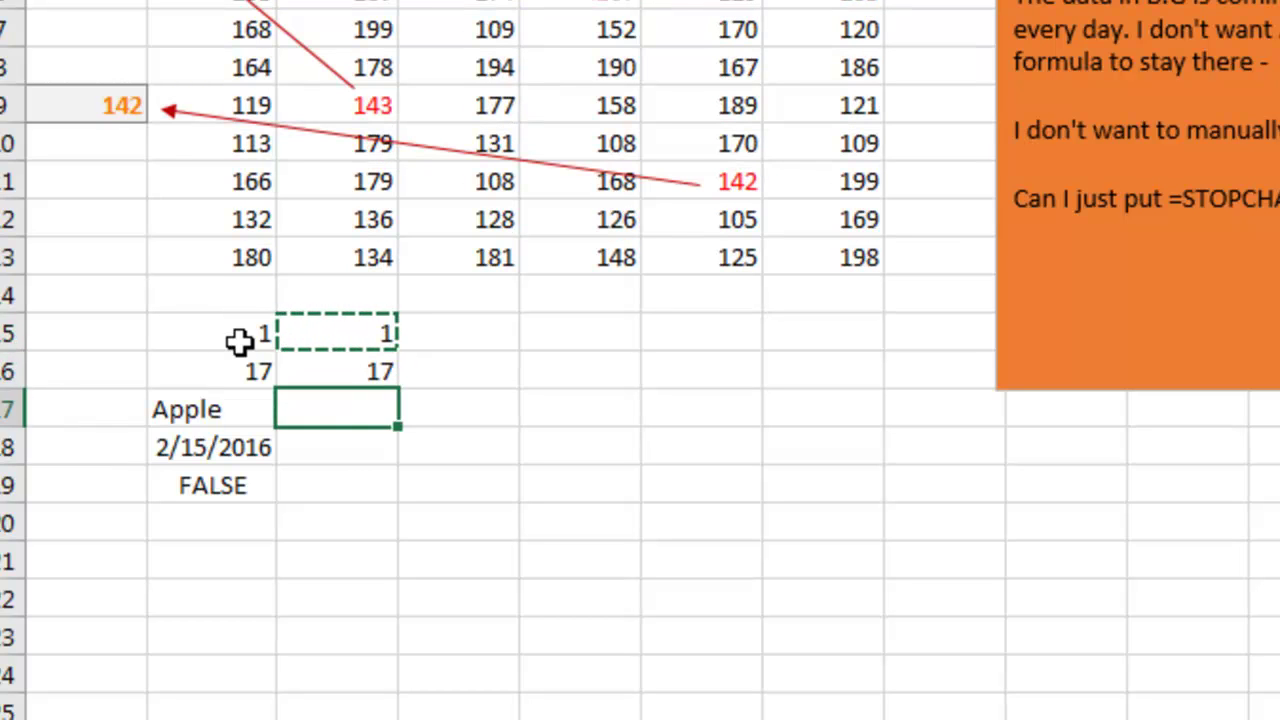
{"action": "key", "text": "Down"}
{"action": "key", "text": "ctrl+v"}
{"action": "key", "text": "Down"}
{"action": "key", "text": "ctrl+v"}
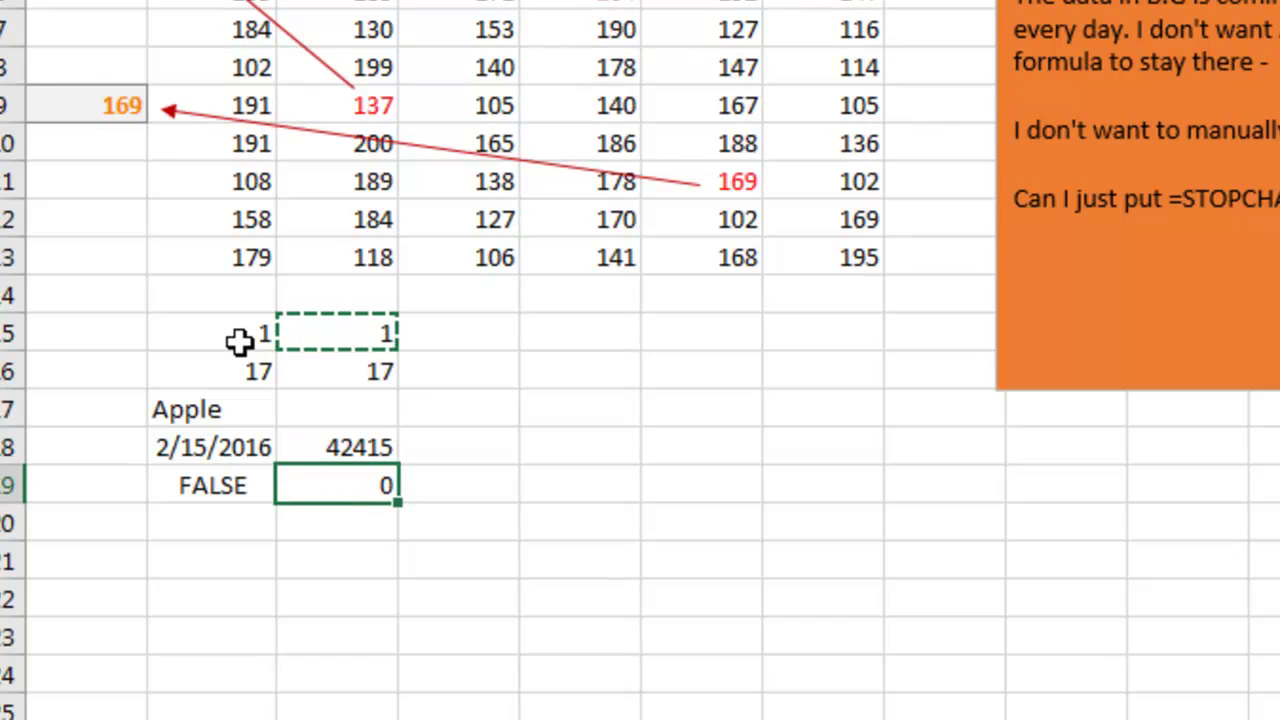
- Draft the formula =193+N("Any Text Here") in cell E17 and discard the entry
{"action": "key", "text": "Up"}
{"action": "key", "text": "Up"}
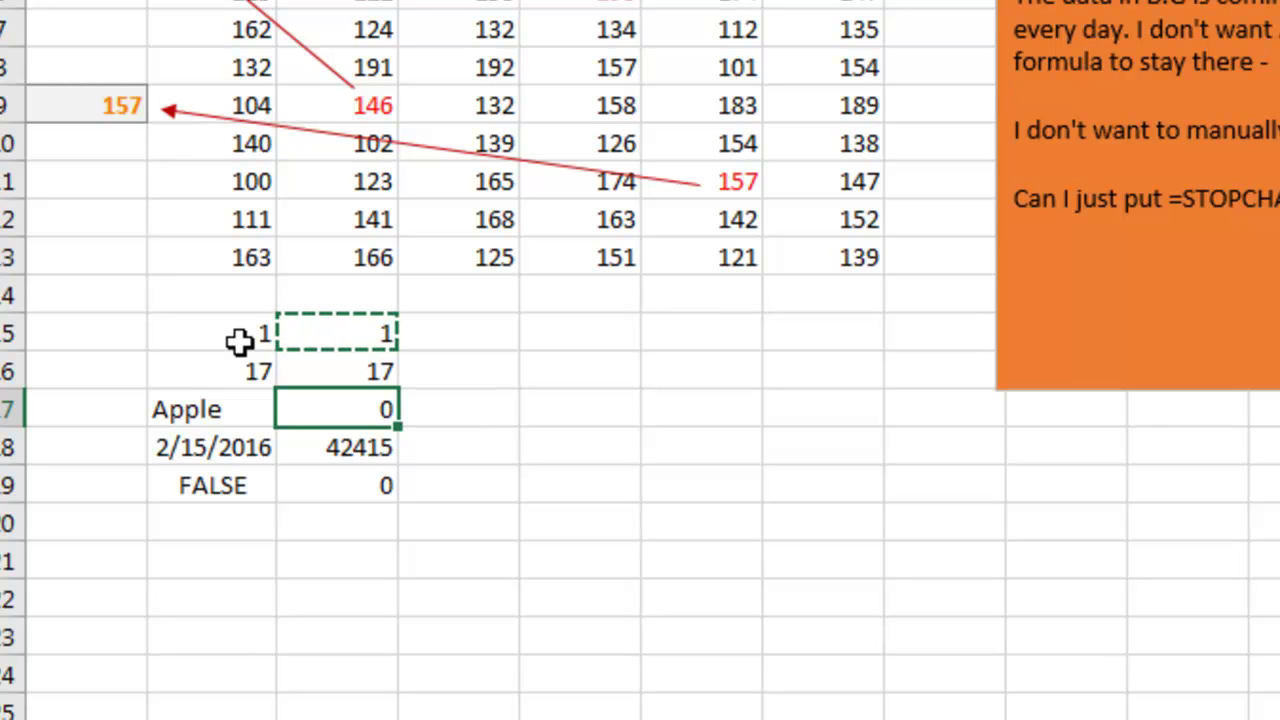
{"action": "key", "text": "Right"}
{"action": "key", "text": "Right"}
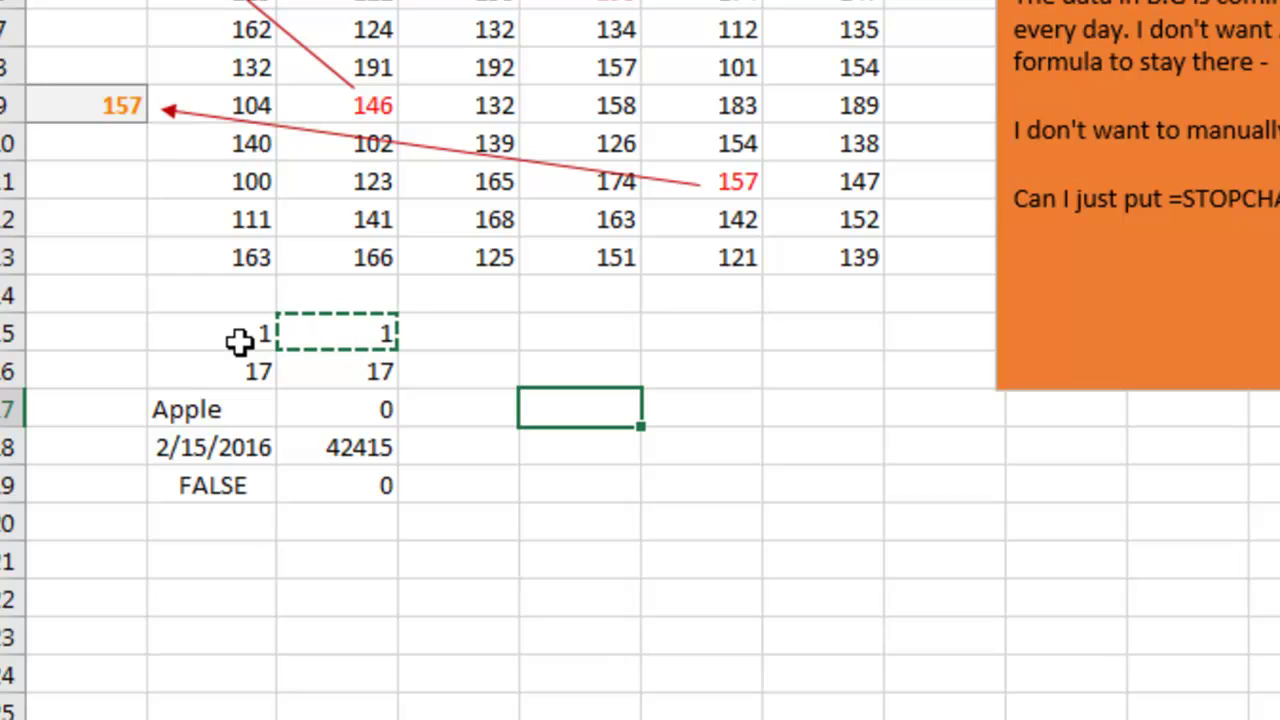
{"action": "type", "text": "=193+"}
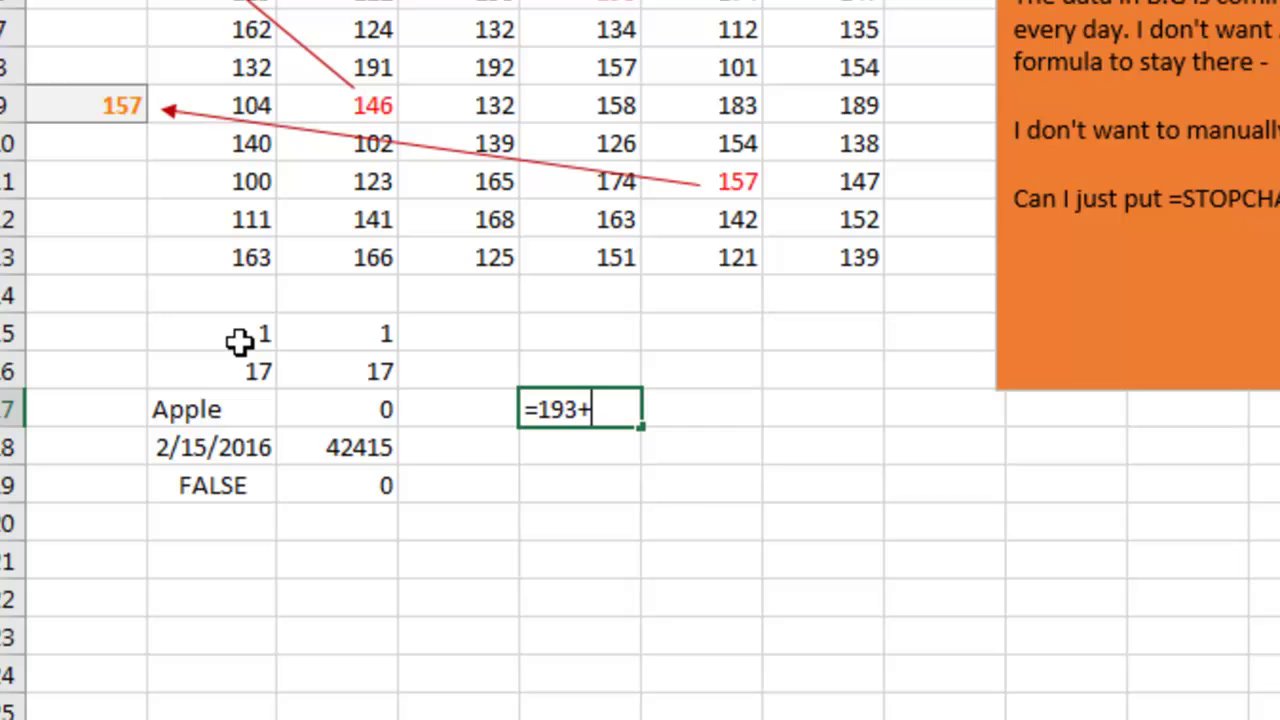
{"action": "type", "text": "N(\"Any"}
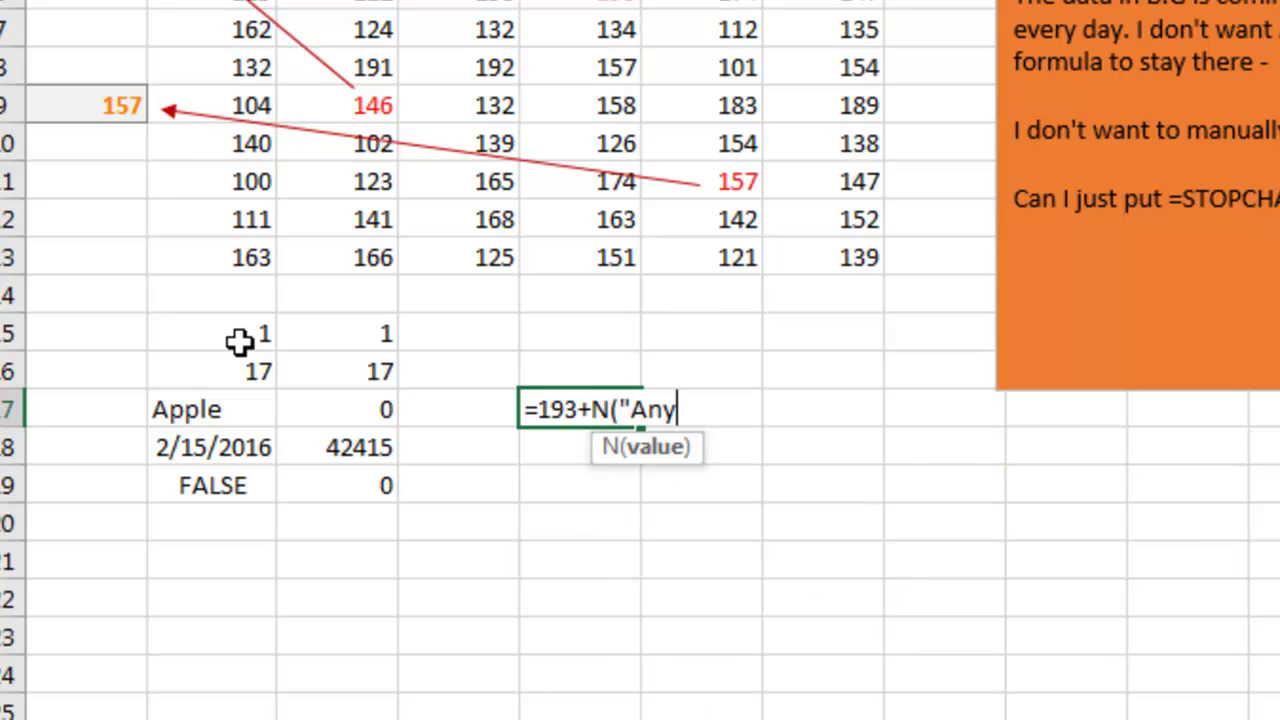
{"action": "type", "text": " Text Here\")"}
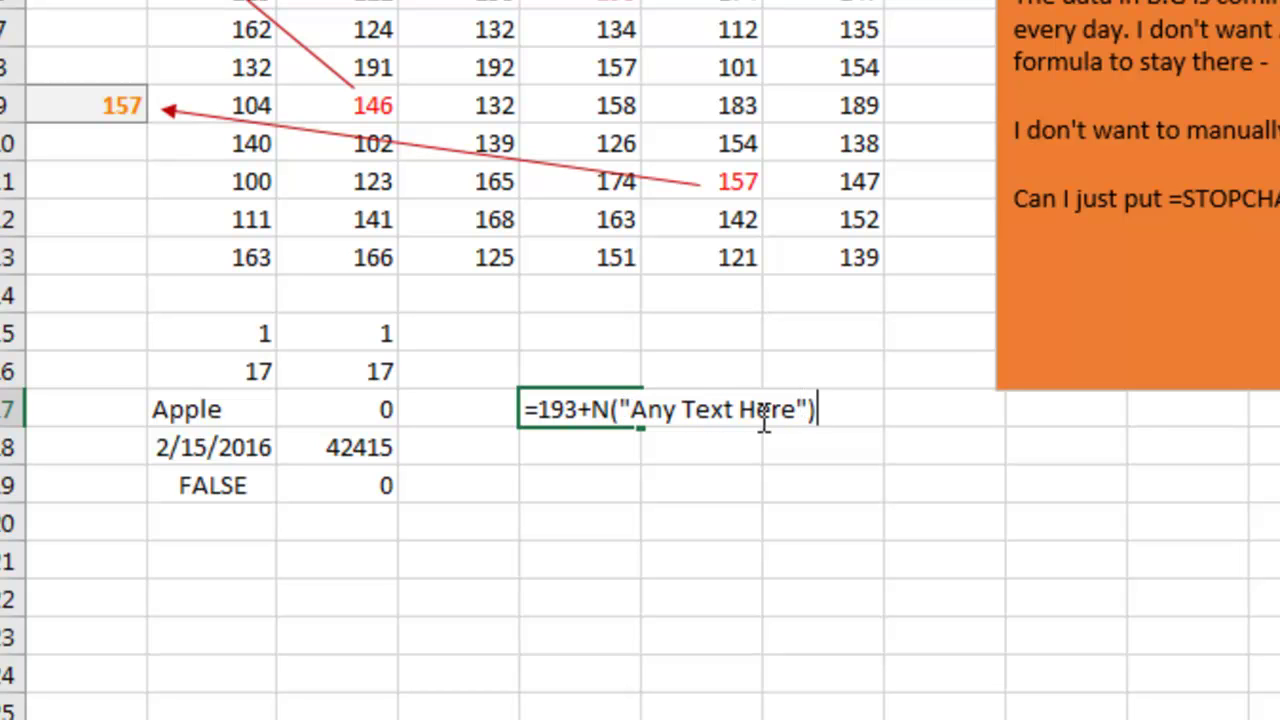
{"action": "key", "text": "Escape"}
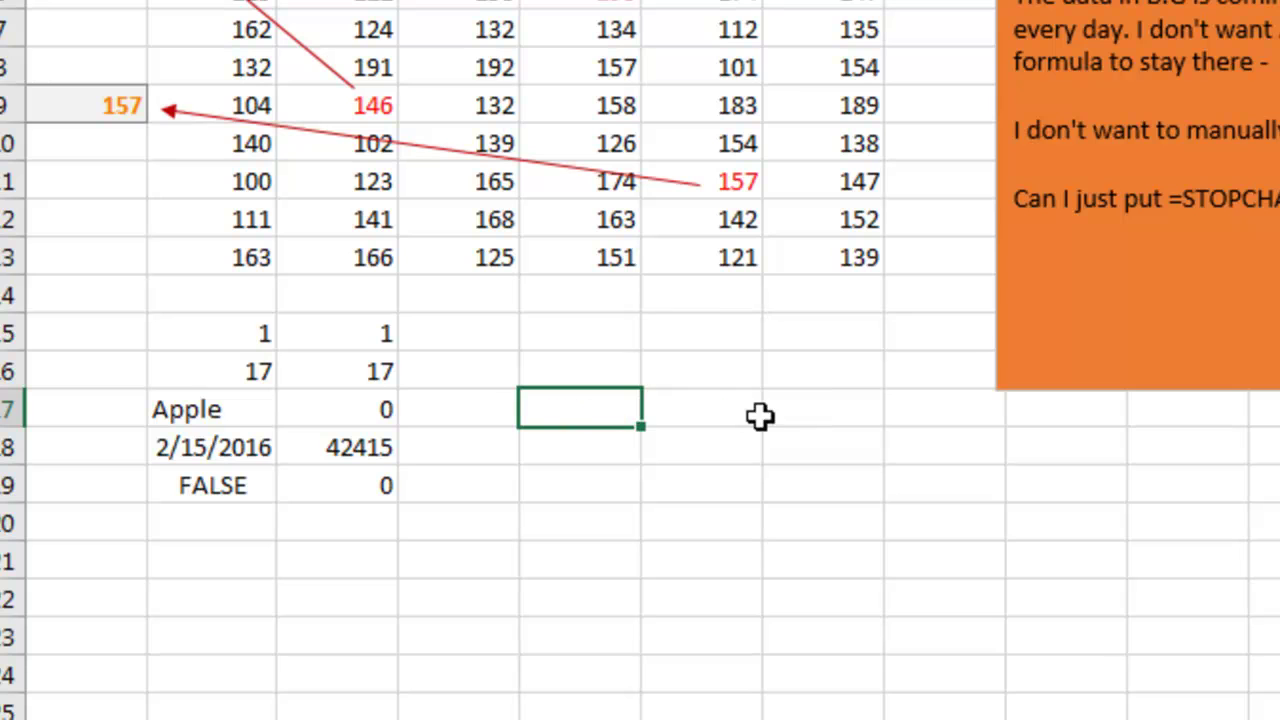
- Clear the test values and N formulas from the range B15:D19
{"action": "left_click_drag", "start_coordinate": [265, 345], "coordinate": [456, 478]}
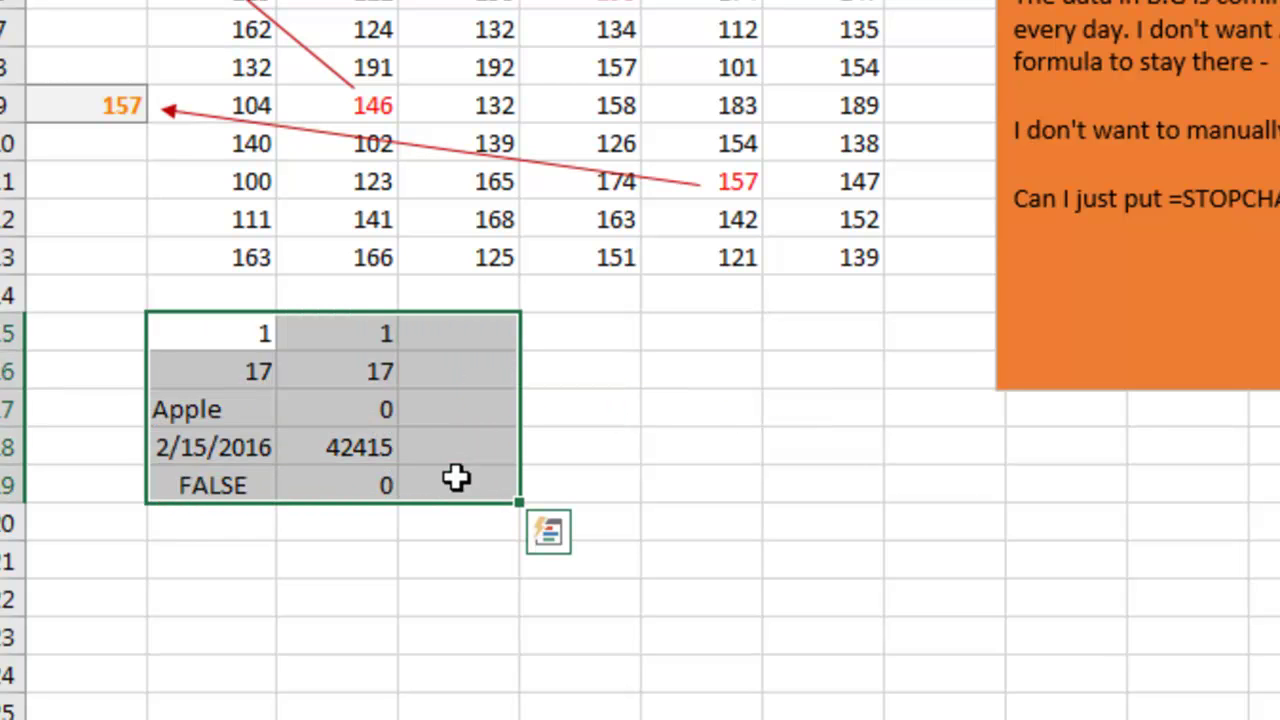
{"action": "key", "text": "Delete"}
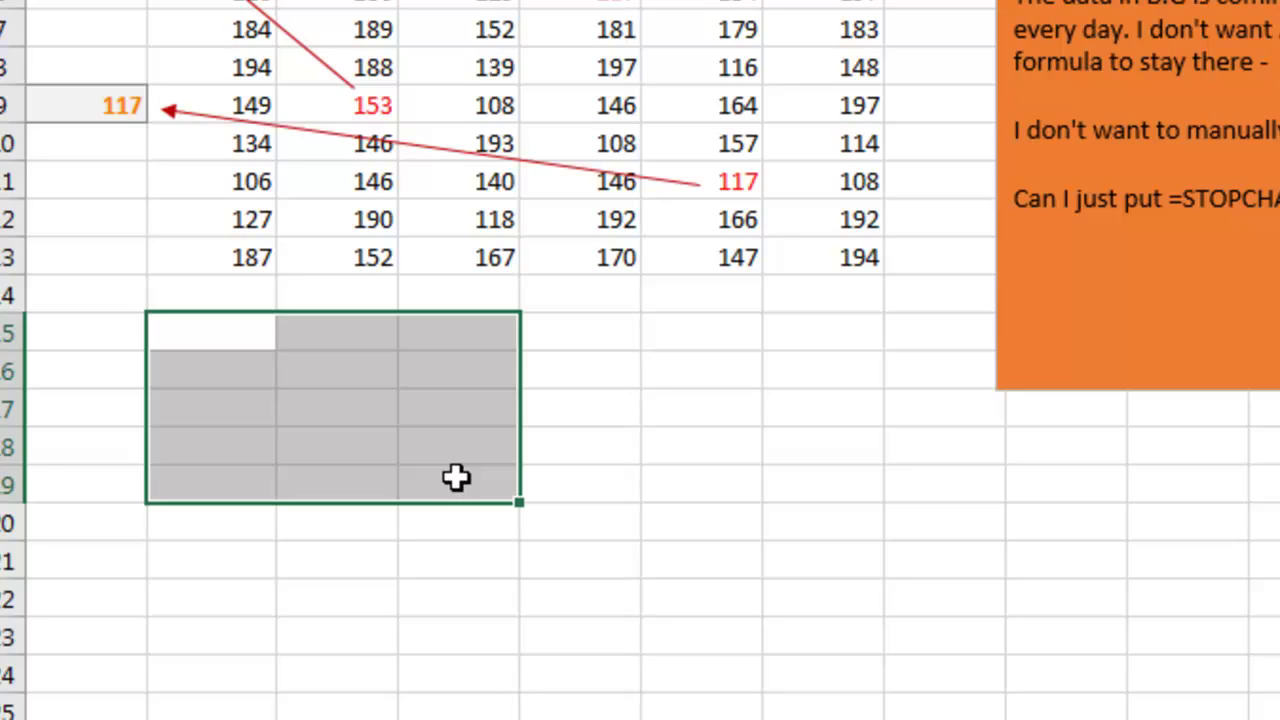
- Return to the Visual Basic editor to review the StopCalculating and ResumeCalculating code in the module
{"action": "key", "text": "alt+F11"}
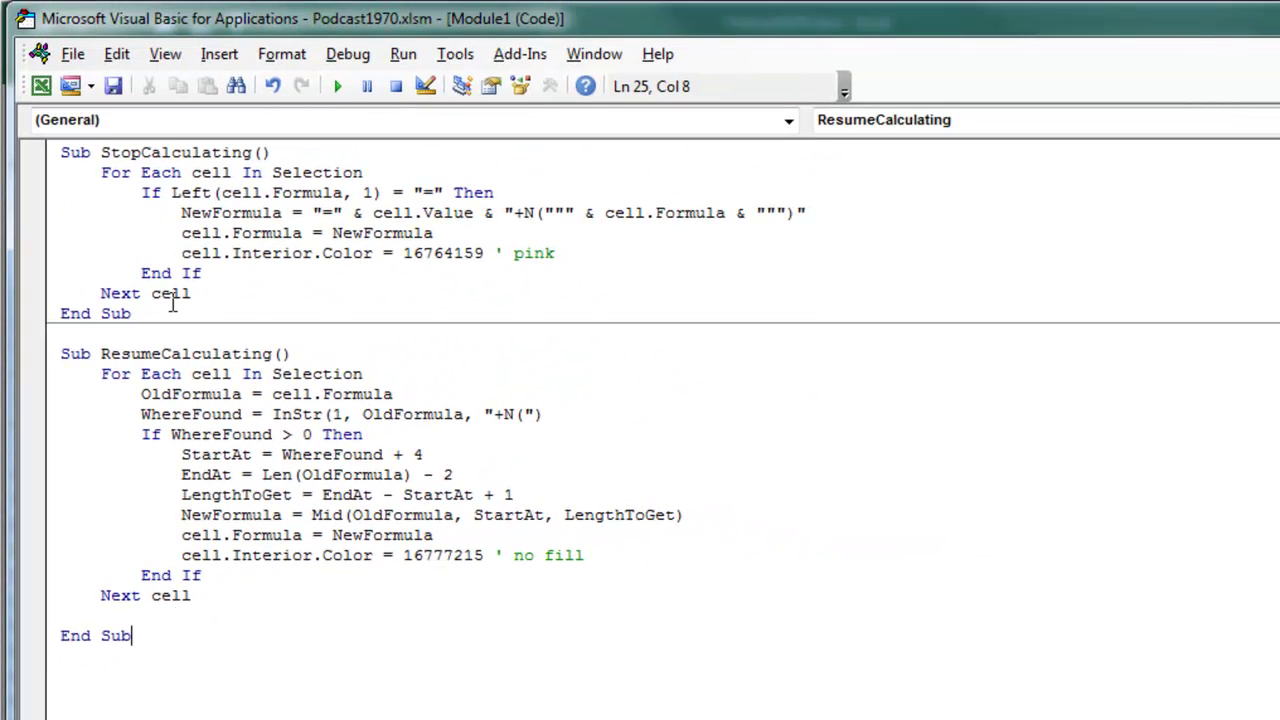
- Close the Visual Basic editor and set up Quick Access Toolbar customization for Podcast1970.xlsm only, with Macros as the command source
{"action": "left_click", "coordinate": [70, 54]}
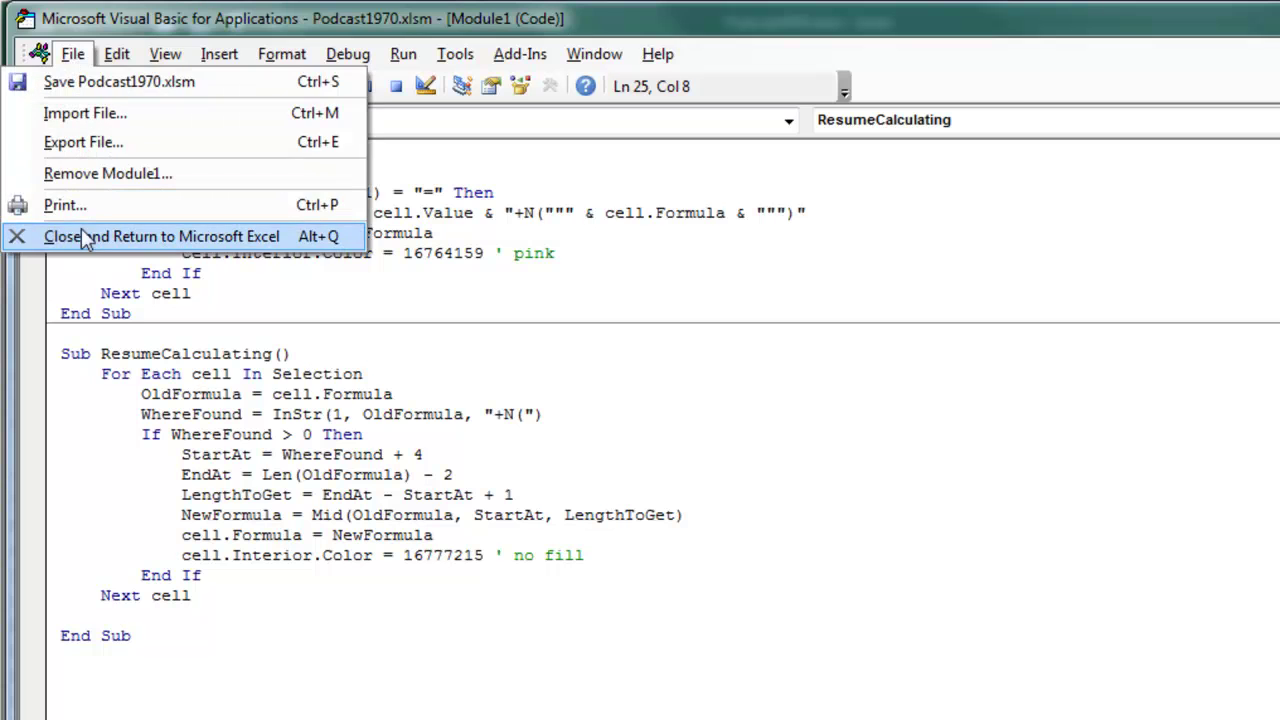
{"action": "left_click", "coordinate": [81, 236]}
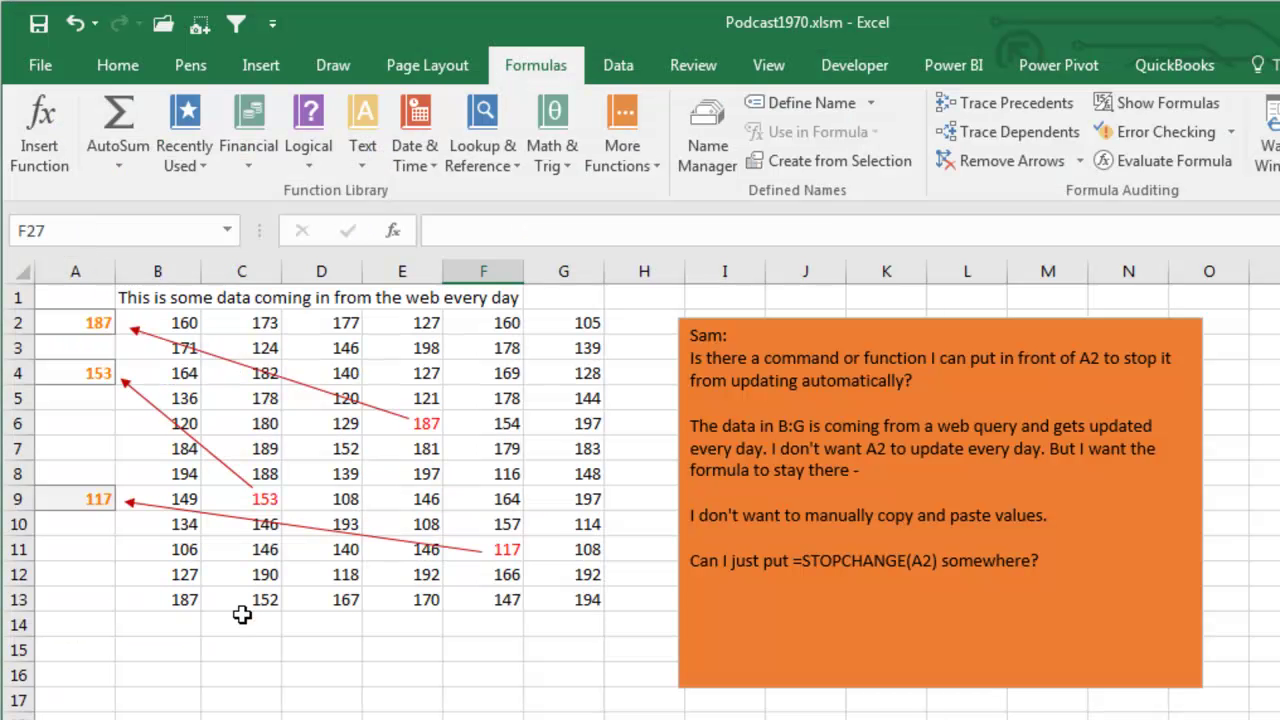
{"action": "right_click", "coordinate": [165, 27]}
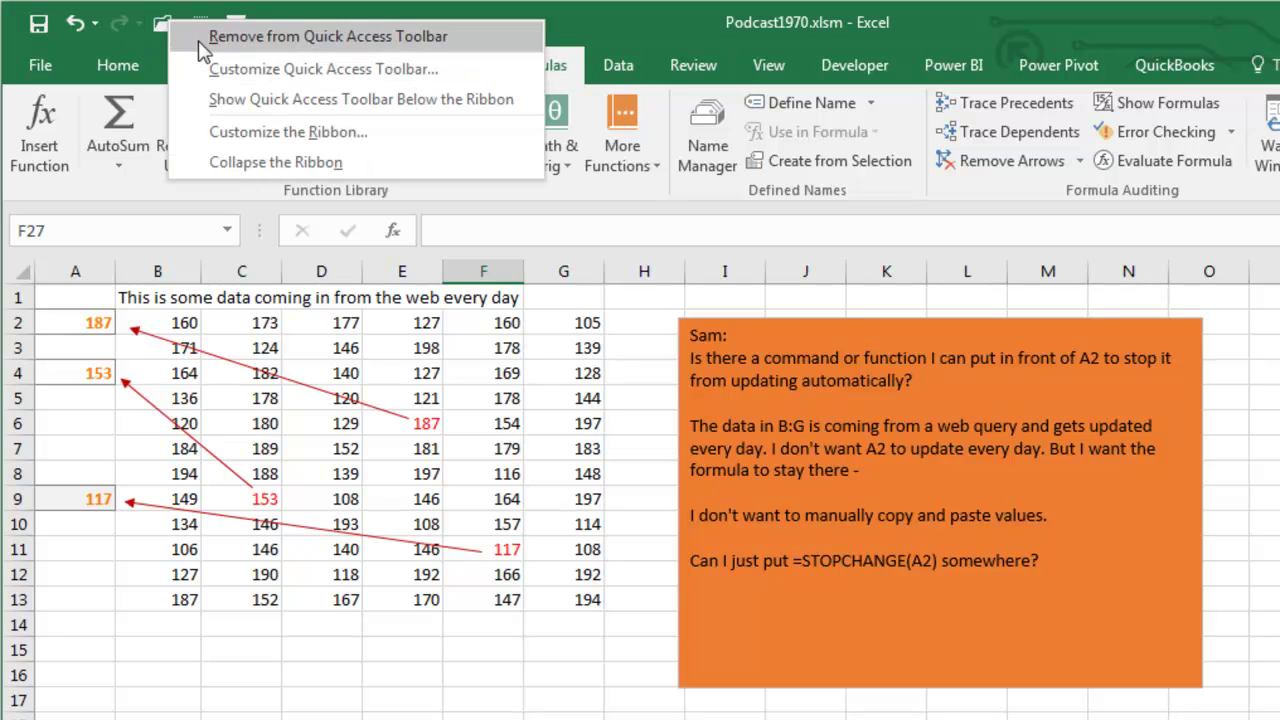
{"action": "left_click", "coordinate": [236, 66]}
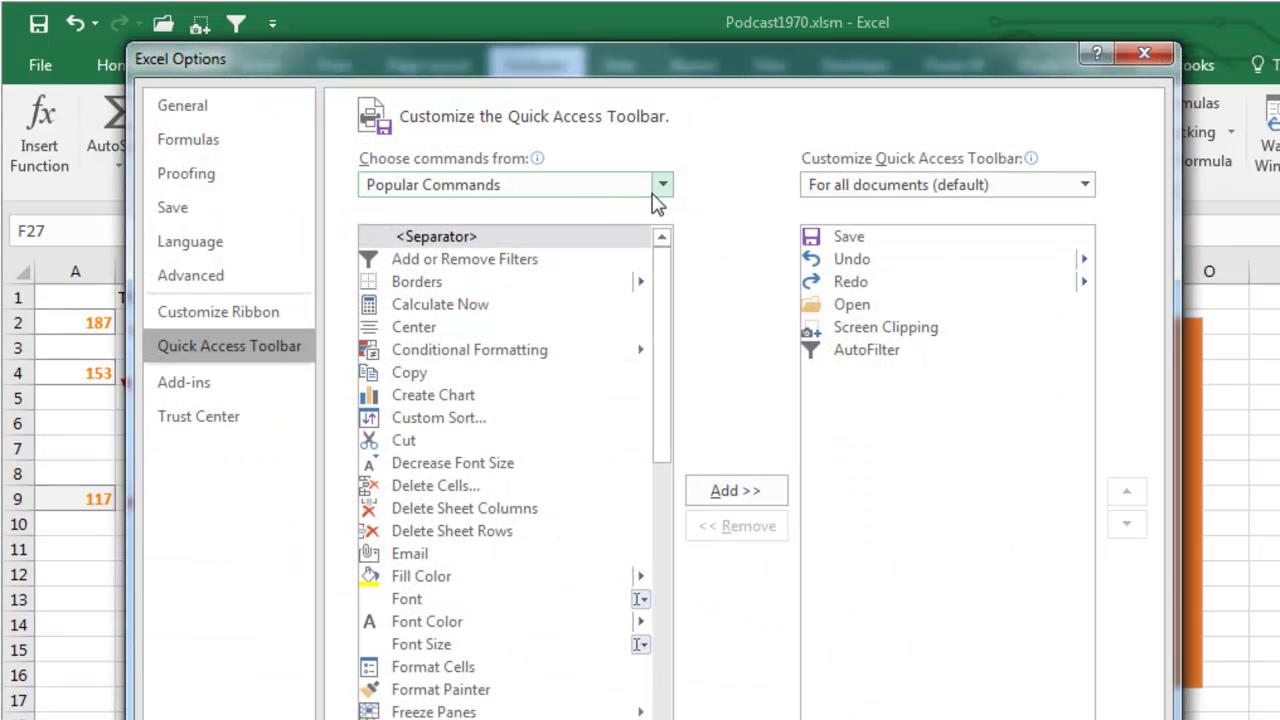
{"action": "left_click", "coordinate": [663, 186]}
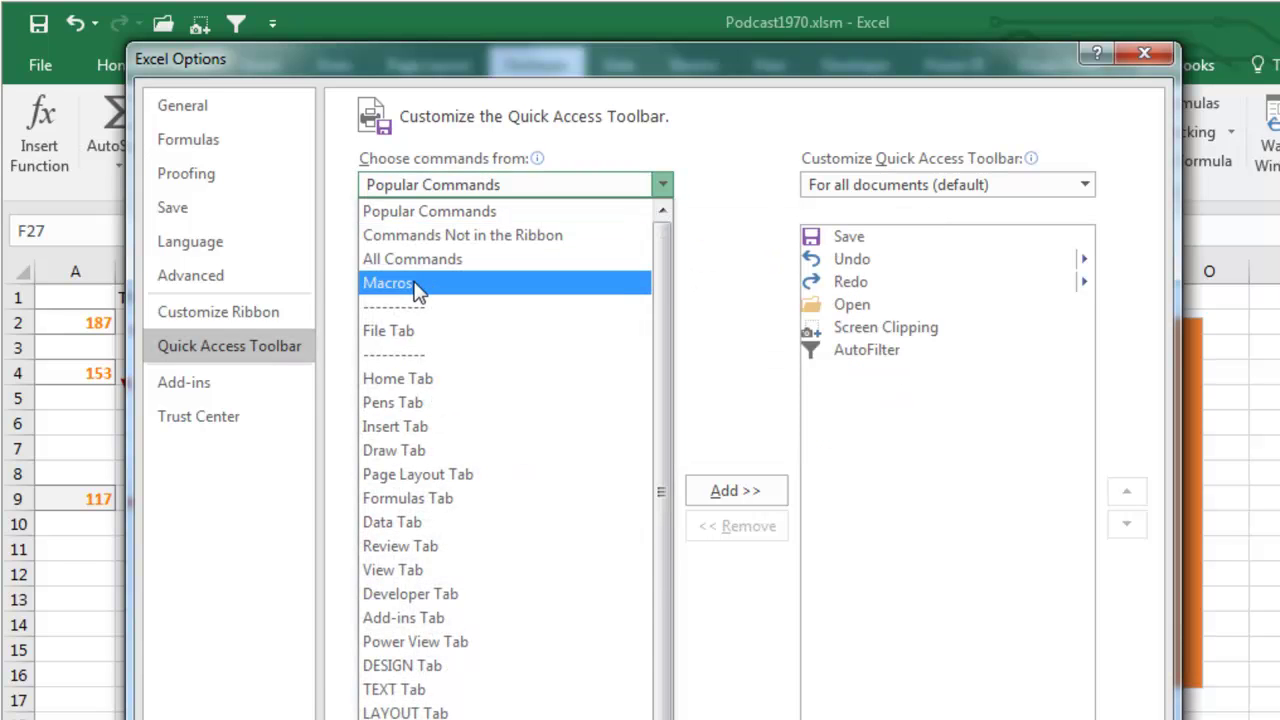
{"action": "left_click", "coordinate": [418, 289]}
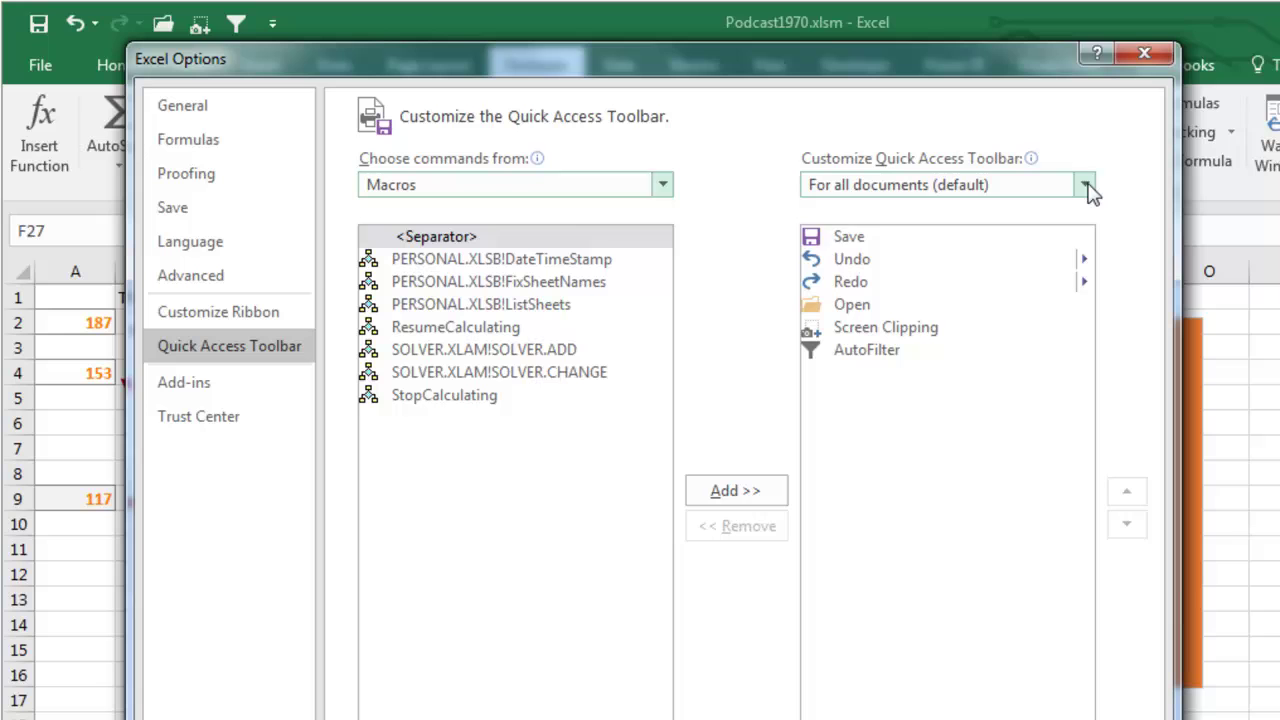
{"action": "left_click", "coordinate": [1085, 186]}
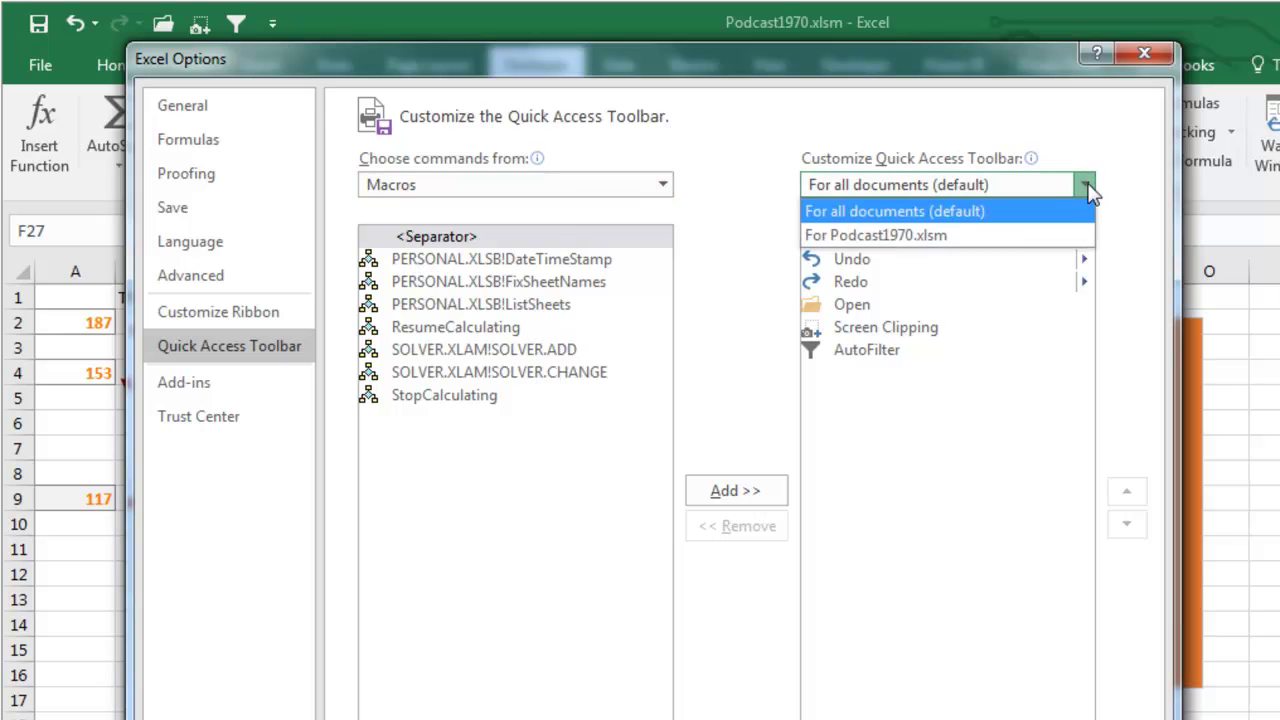
{"action": "left_click", "coordinate": [958, 240]}
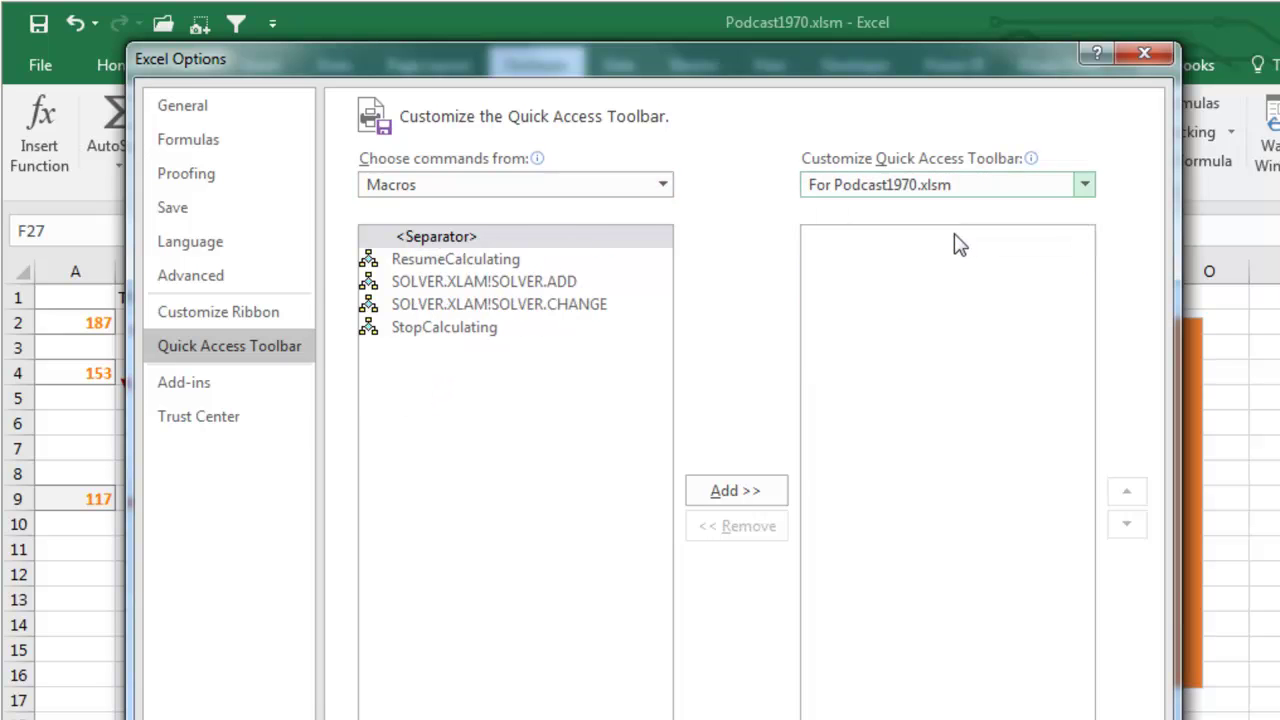
- Add the StopCalculating and ResumeCalculating macros to the workbook's Quick Access Toolbar
{"action": "left_click", "coordinate": [477, 325]}
{"action": "left_click", "coordinate": [735, 490]}
{"action": "left_click", "coordinate": [473, 267]}
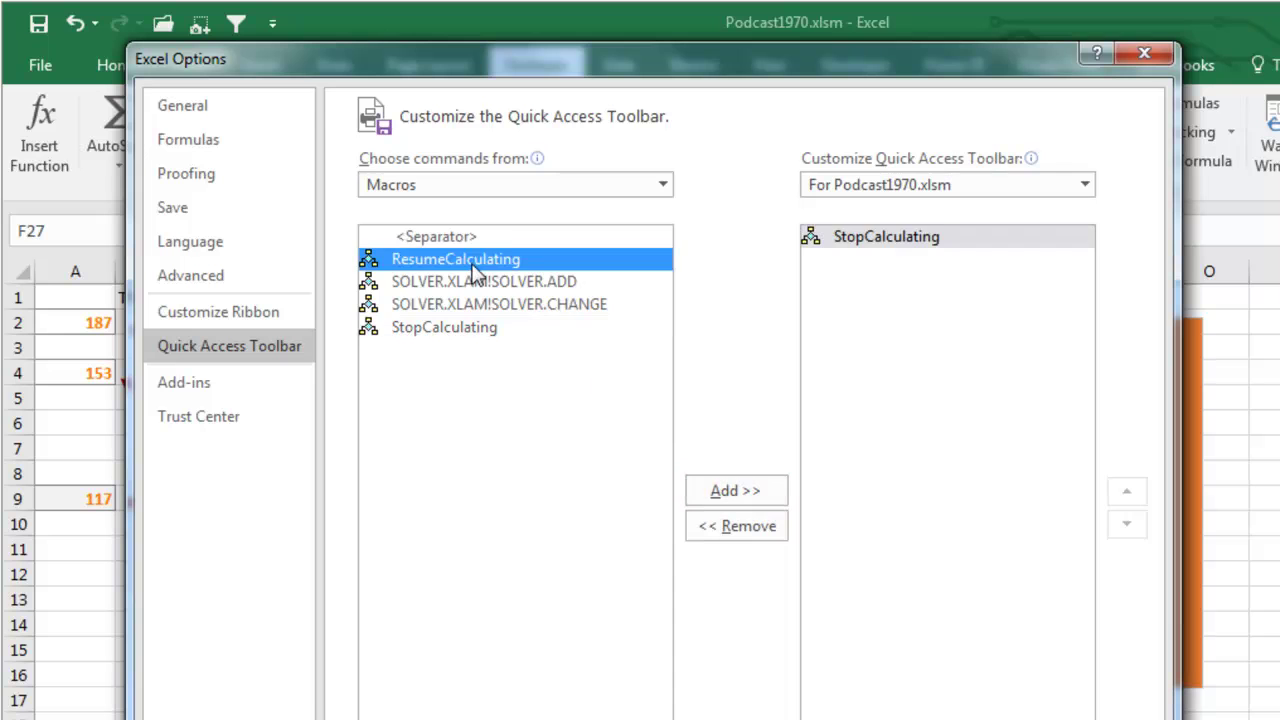
{"action": "left_click", "coordinate": [730, 490]}
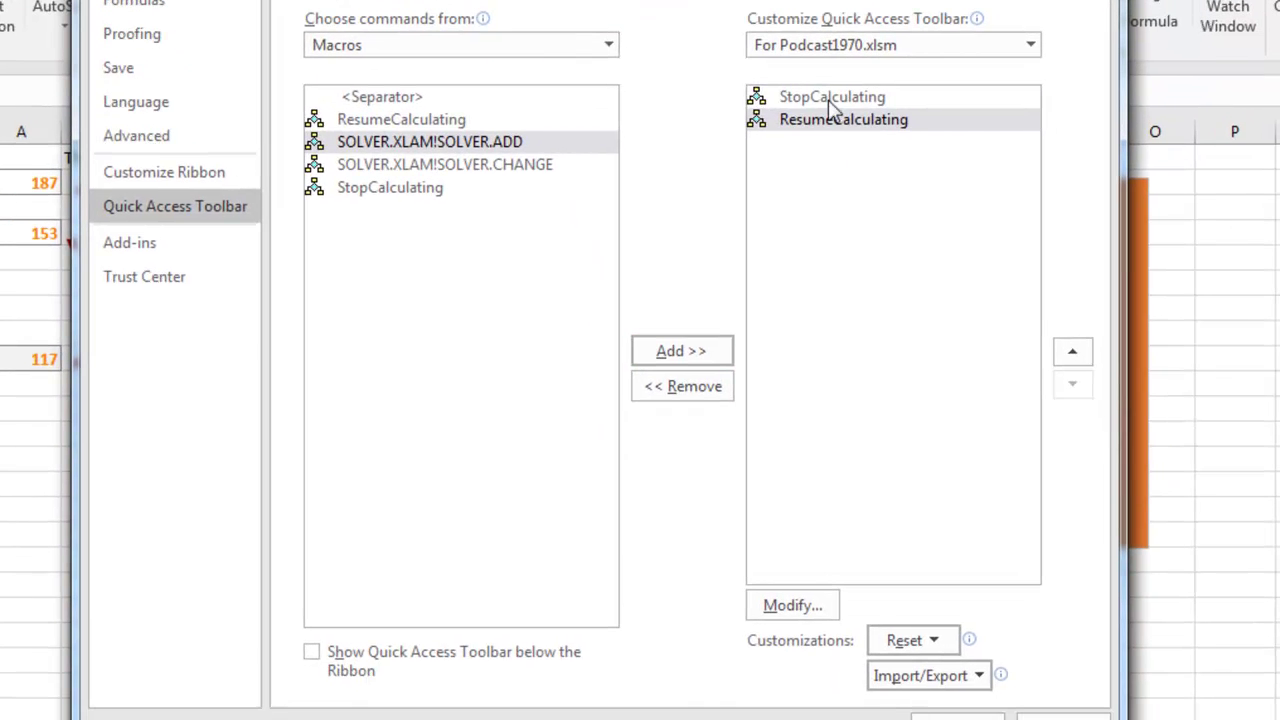
- Change the StopCalculating toolbar entry's symbol to the red circle with a white X
{"action": "left_click", "coordinate": [884, 240]}
{"action": "left_click", "coordinate": [799, 604]}
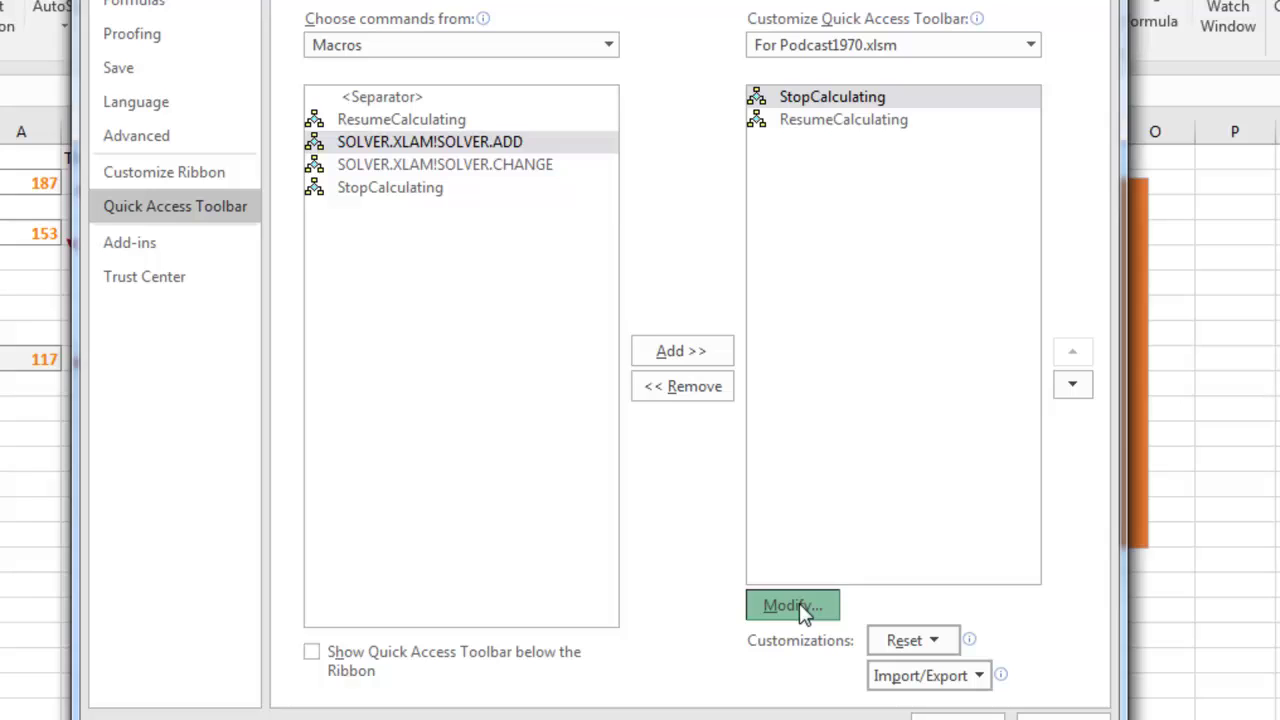
{"action": "left_click", "coordinate": [471, 211]}
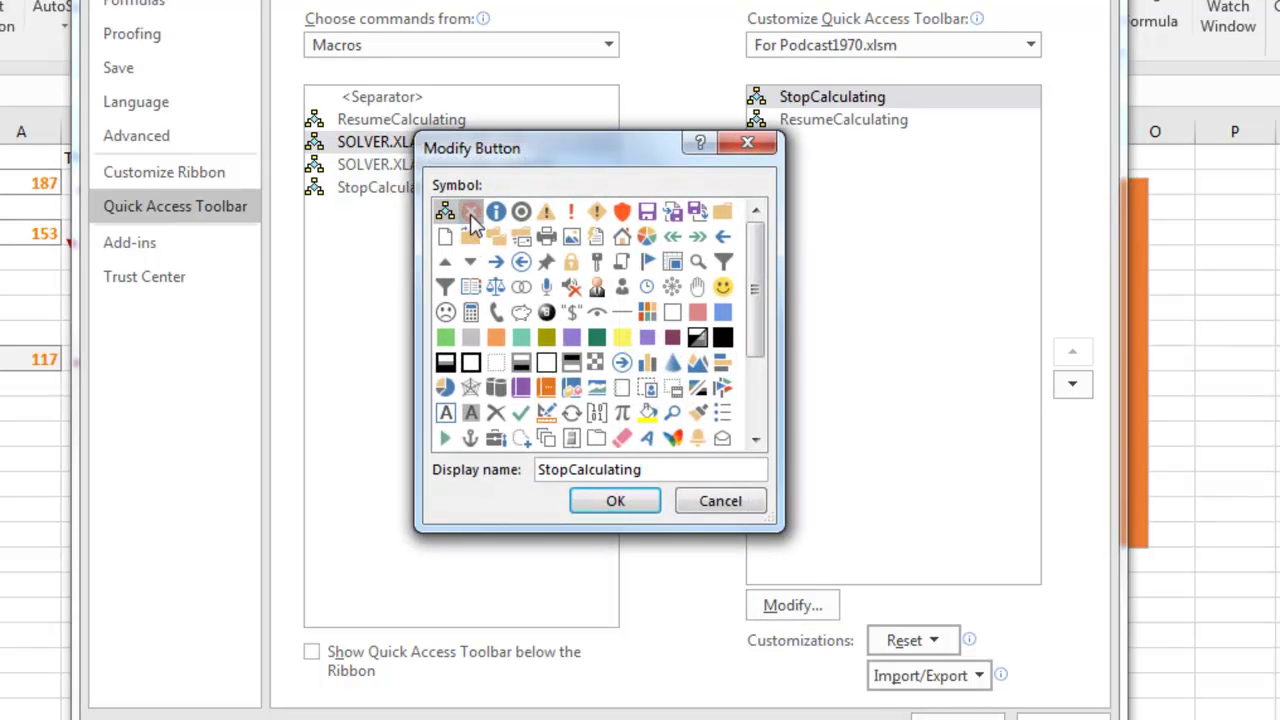
{"action": "left_click", "coordinate": [615, 501]}
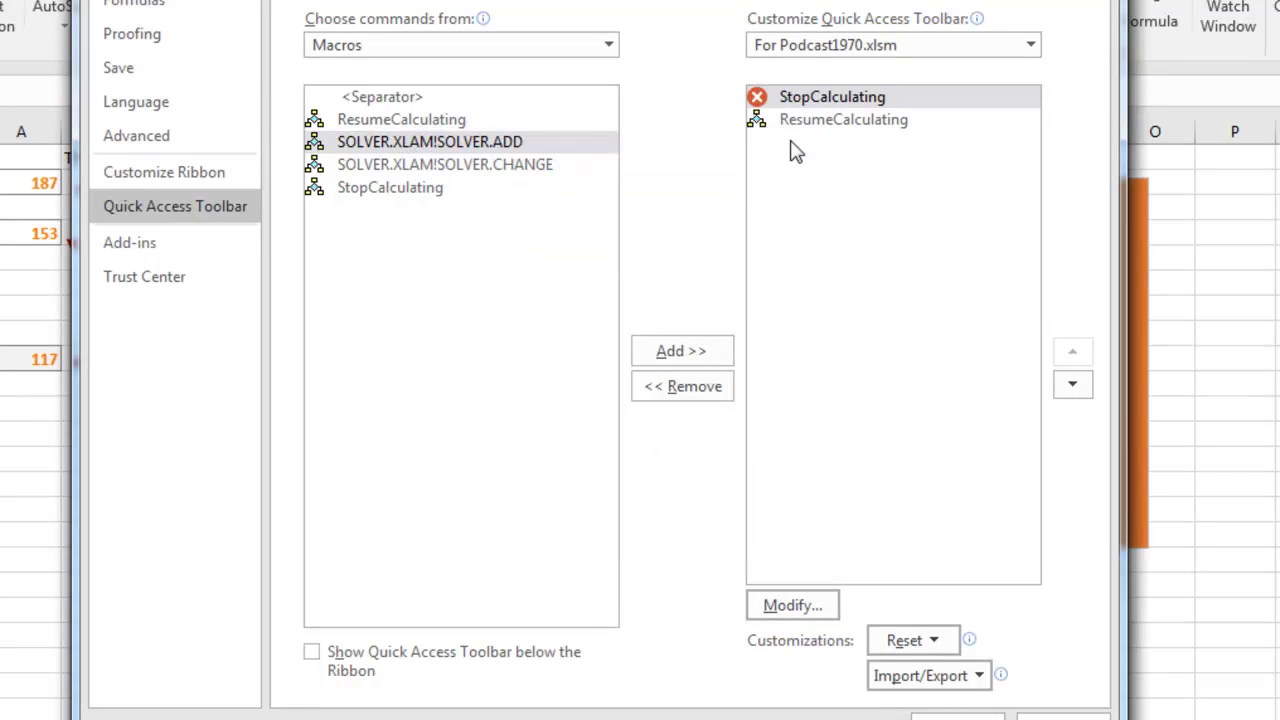
- Change the ResumeCalculating toolbar entry's symbol to the blue left-pointing arrow and apply the Quick Access Toolbar changes
{"action": "left_click", "coordinate": [808, 120]}
{"action": "left_click", "coordinate": [793, 605]}
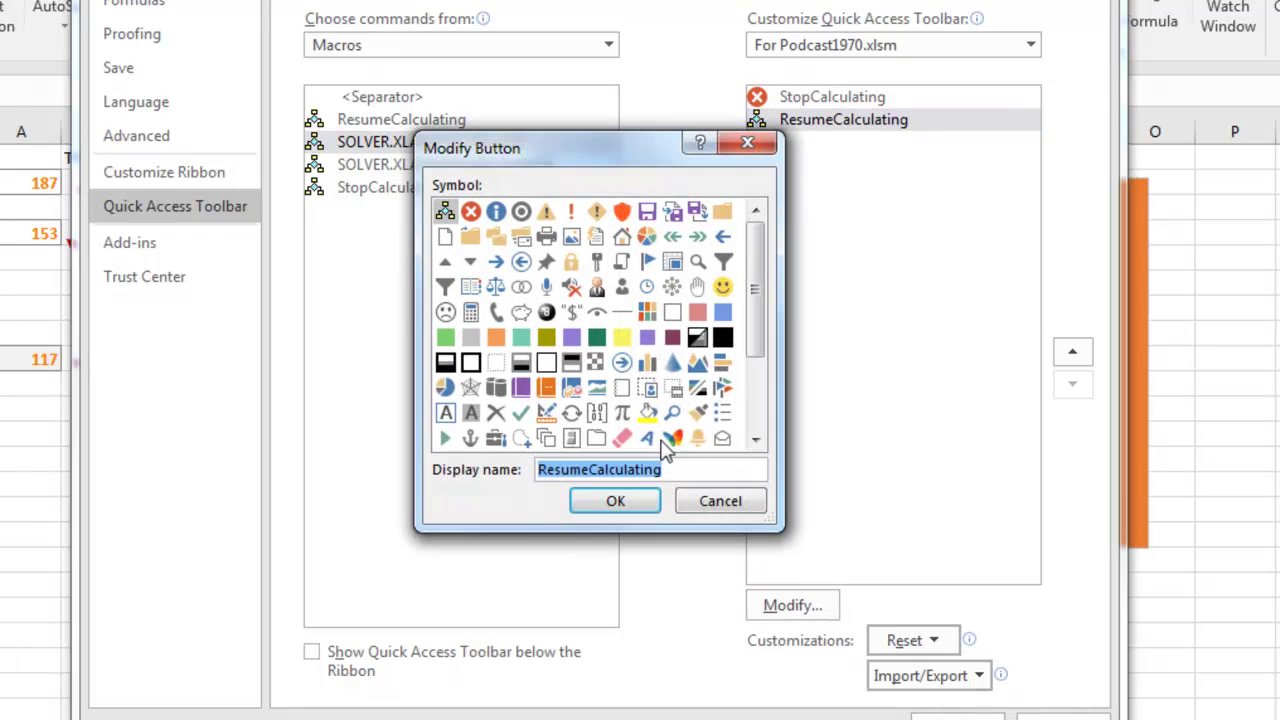
{"action": "left_click", "coordinate": [722, 236]}
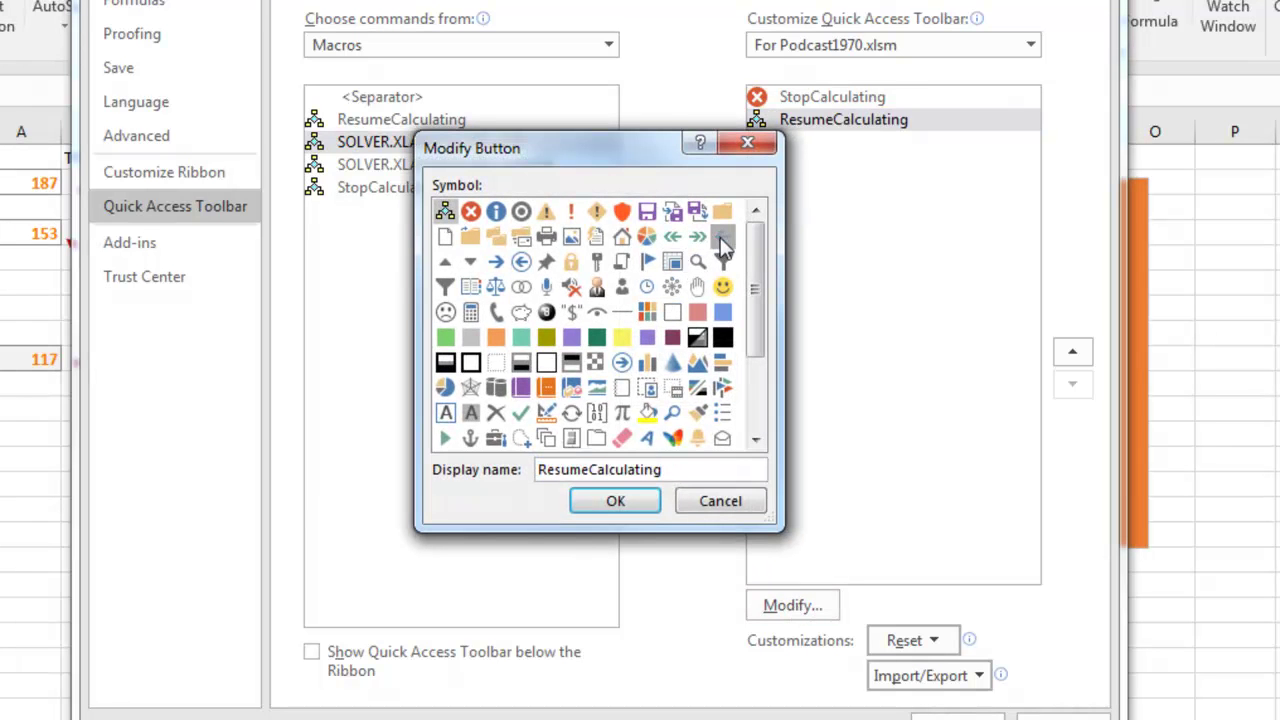
{"action": "left_click", "coordinate": [617, 503]}
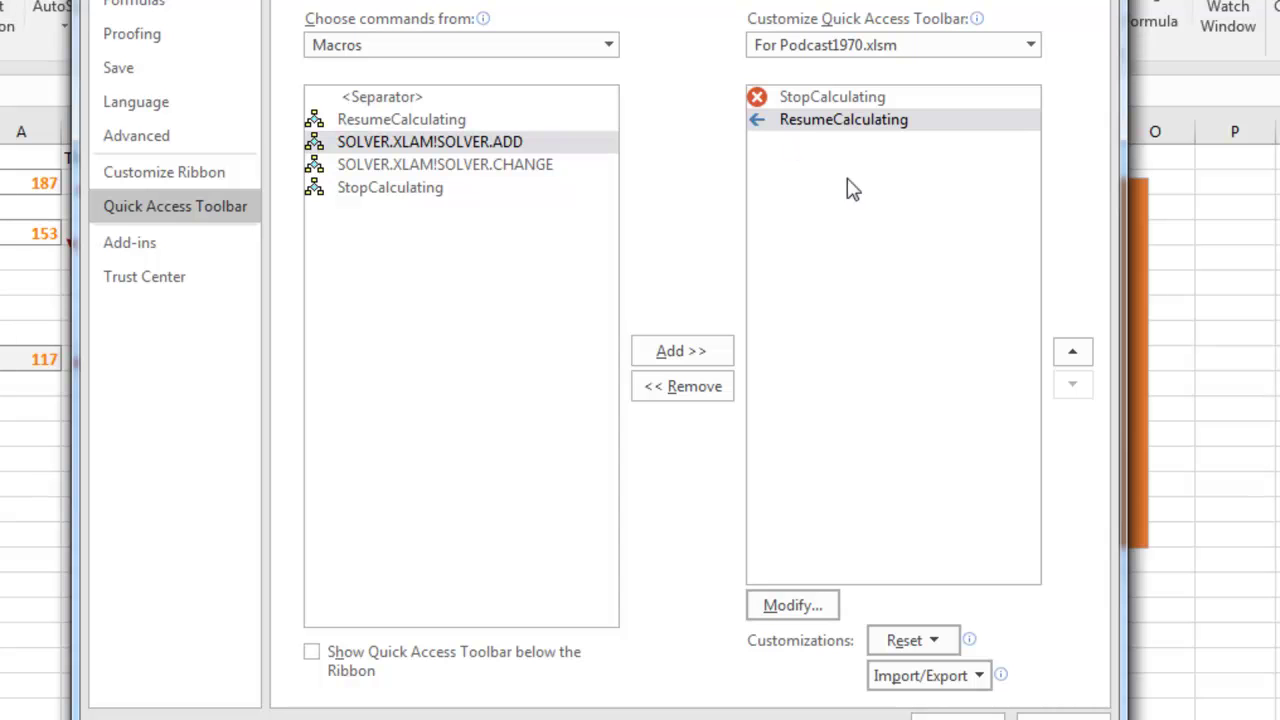
{"action": "left_click", "coordinate": [957, 714]}
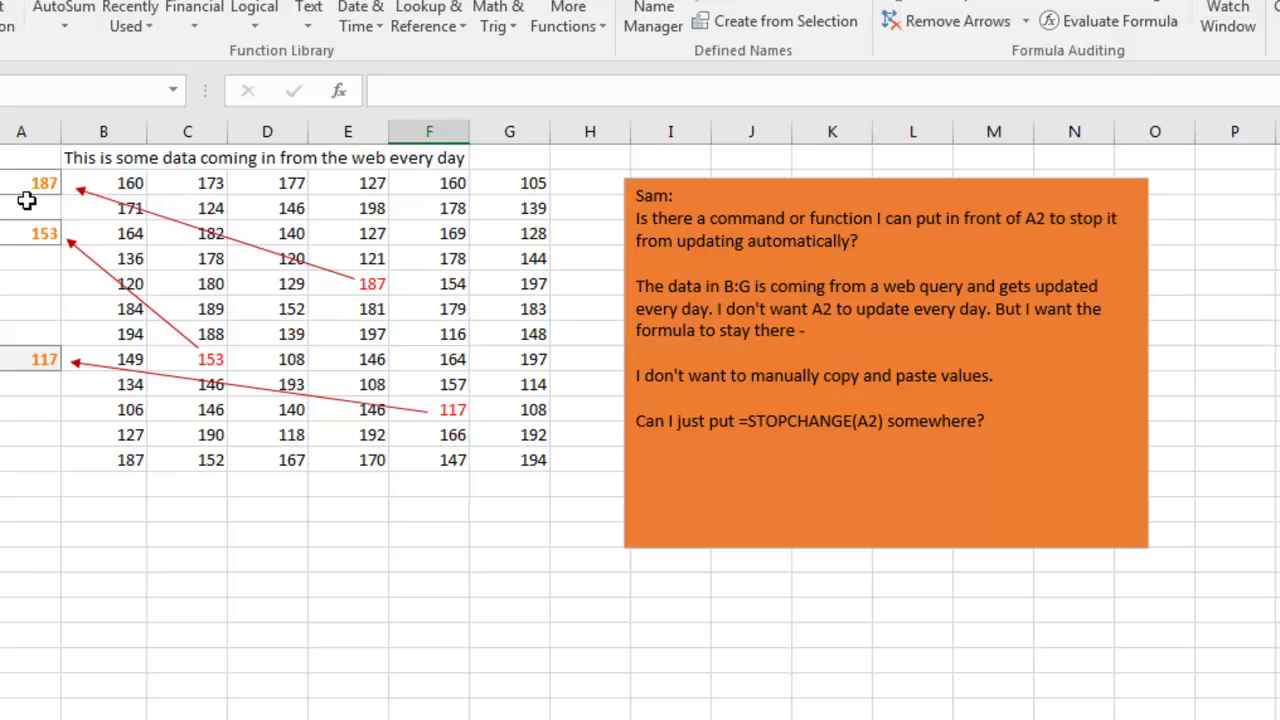
- Run the StopCalculating macro on the range A2:A4 and recalculate the sheet twice to test the frozen values
{"action": "left_click_drag", "start_coordinate": [23, 177], "coordinate": [23, 232]}
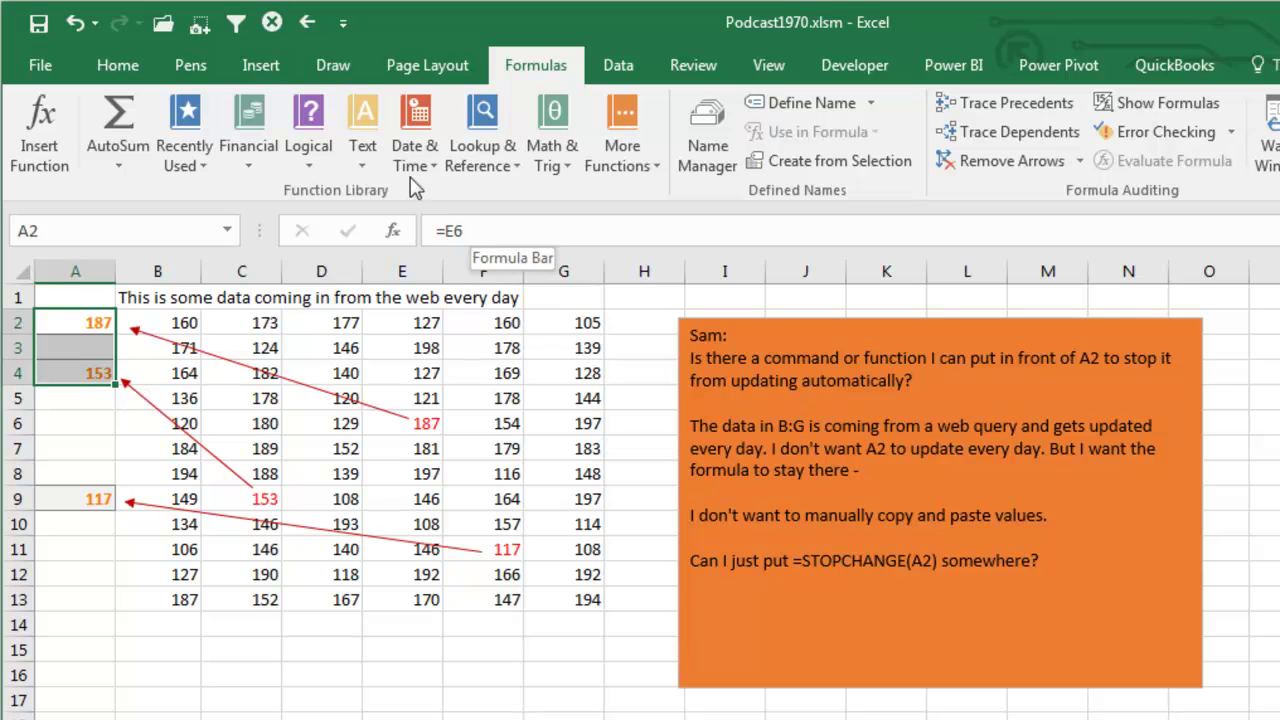
{"action": "left_click", "coordinate": [272, 30]}
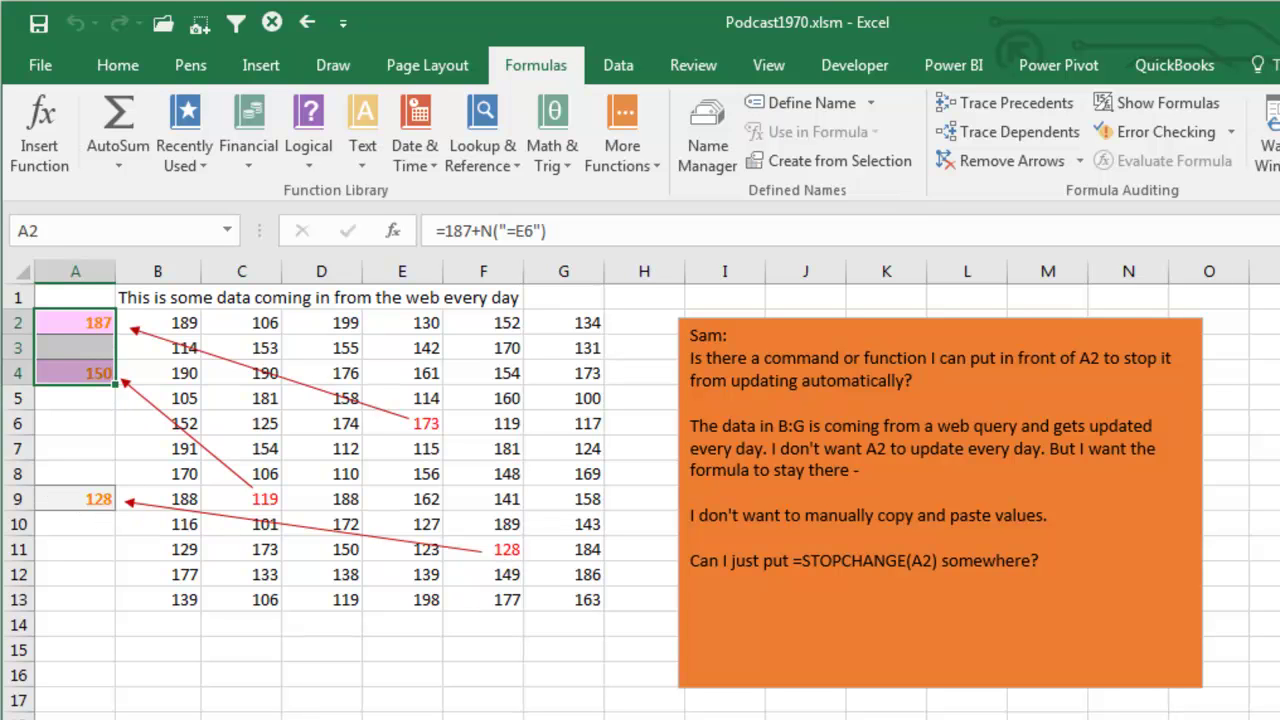
{"action": "key", "text": "F9"}
{"action": "key", "text": "F9"}
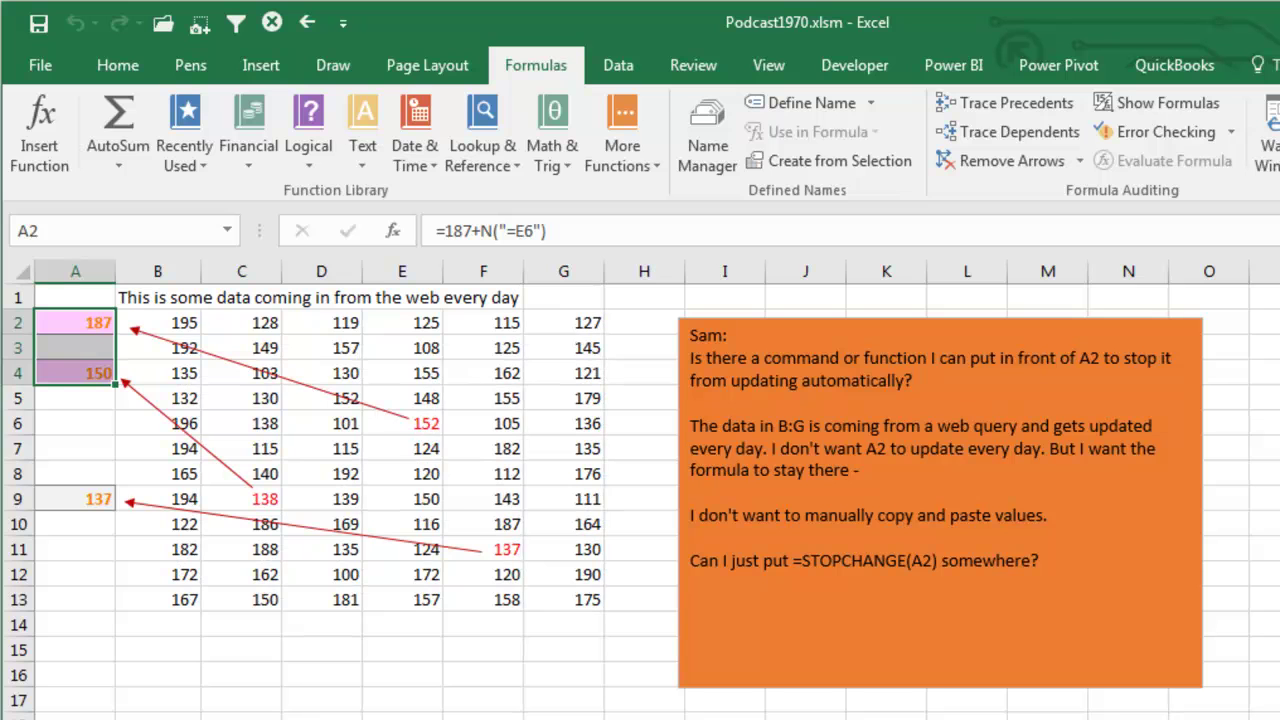
- Run the ResumeCalculating macro on A2:A4 and check the formulas in cells A2 and A4
{"action": "left_click", "coordinate": [308, 24]}
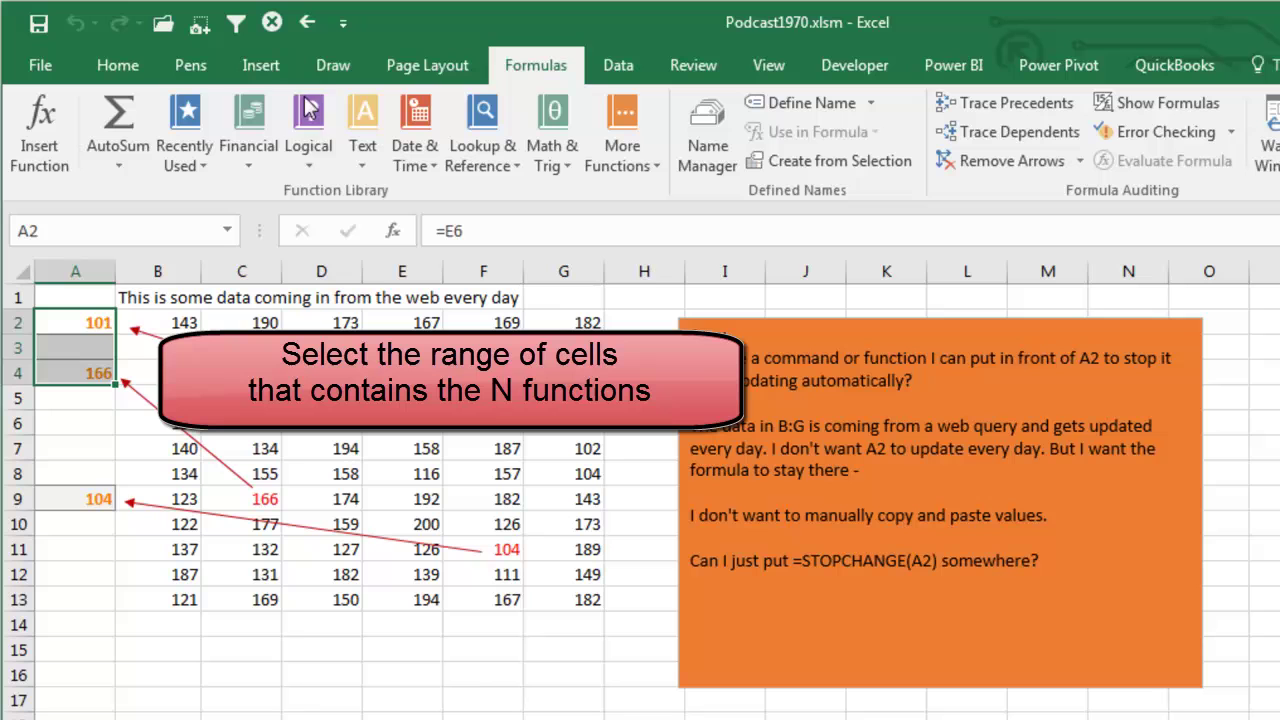
{"action": "left_click", "coordinate": [86, 323]}
{"action": "left_click", "coordinate": [88, 372]}
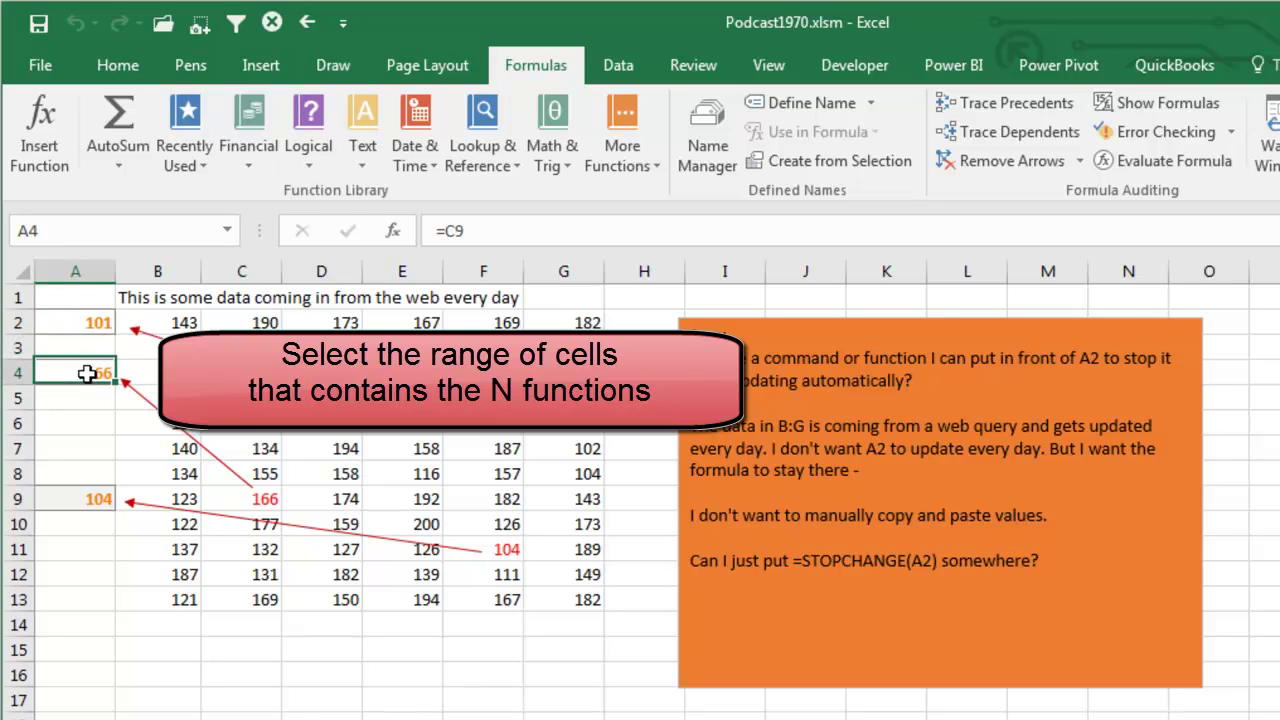